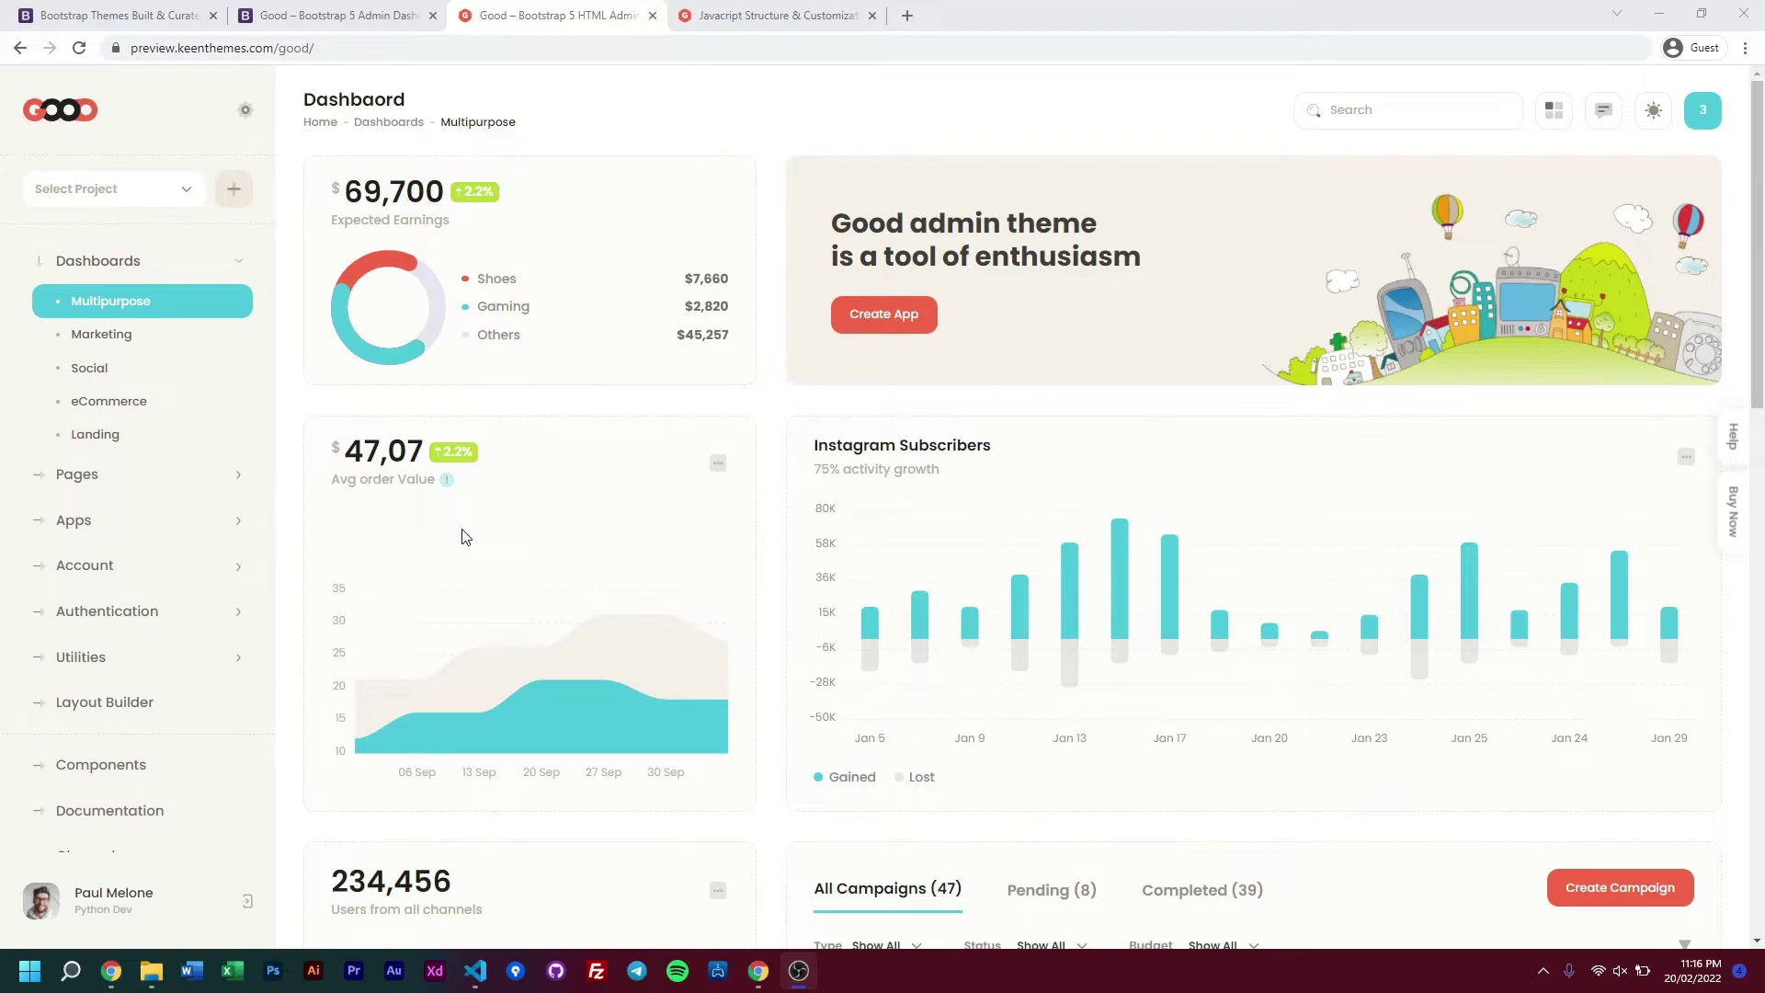
# - Look over the Bootstrap Themes listing and the Good product page, then return to the Good preview
pyautogui.click(111, 16)
pyautogui.scroll(5, 201, 442)
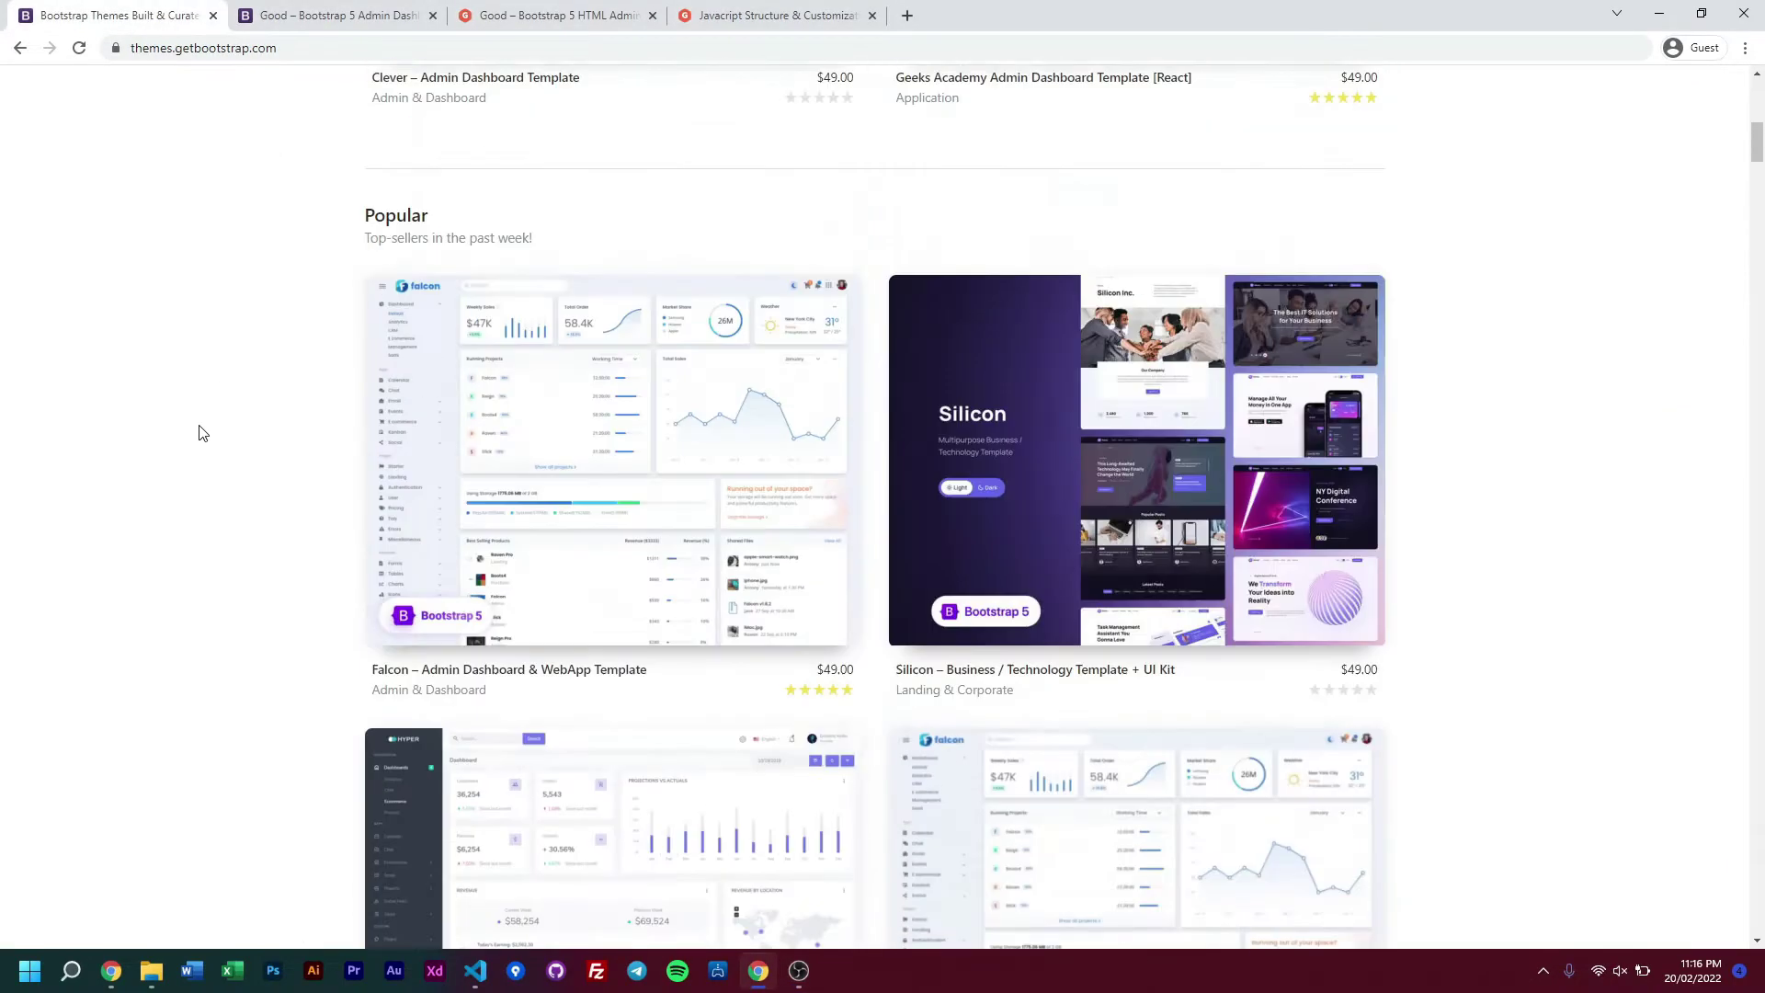
pyautogui.scroll(8, 201, 433)
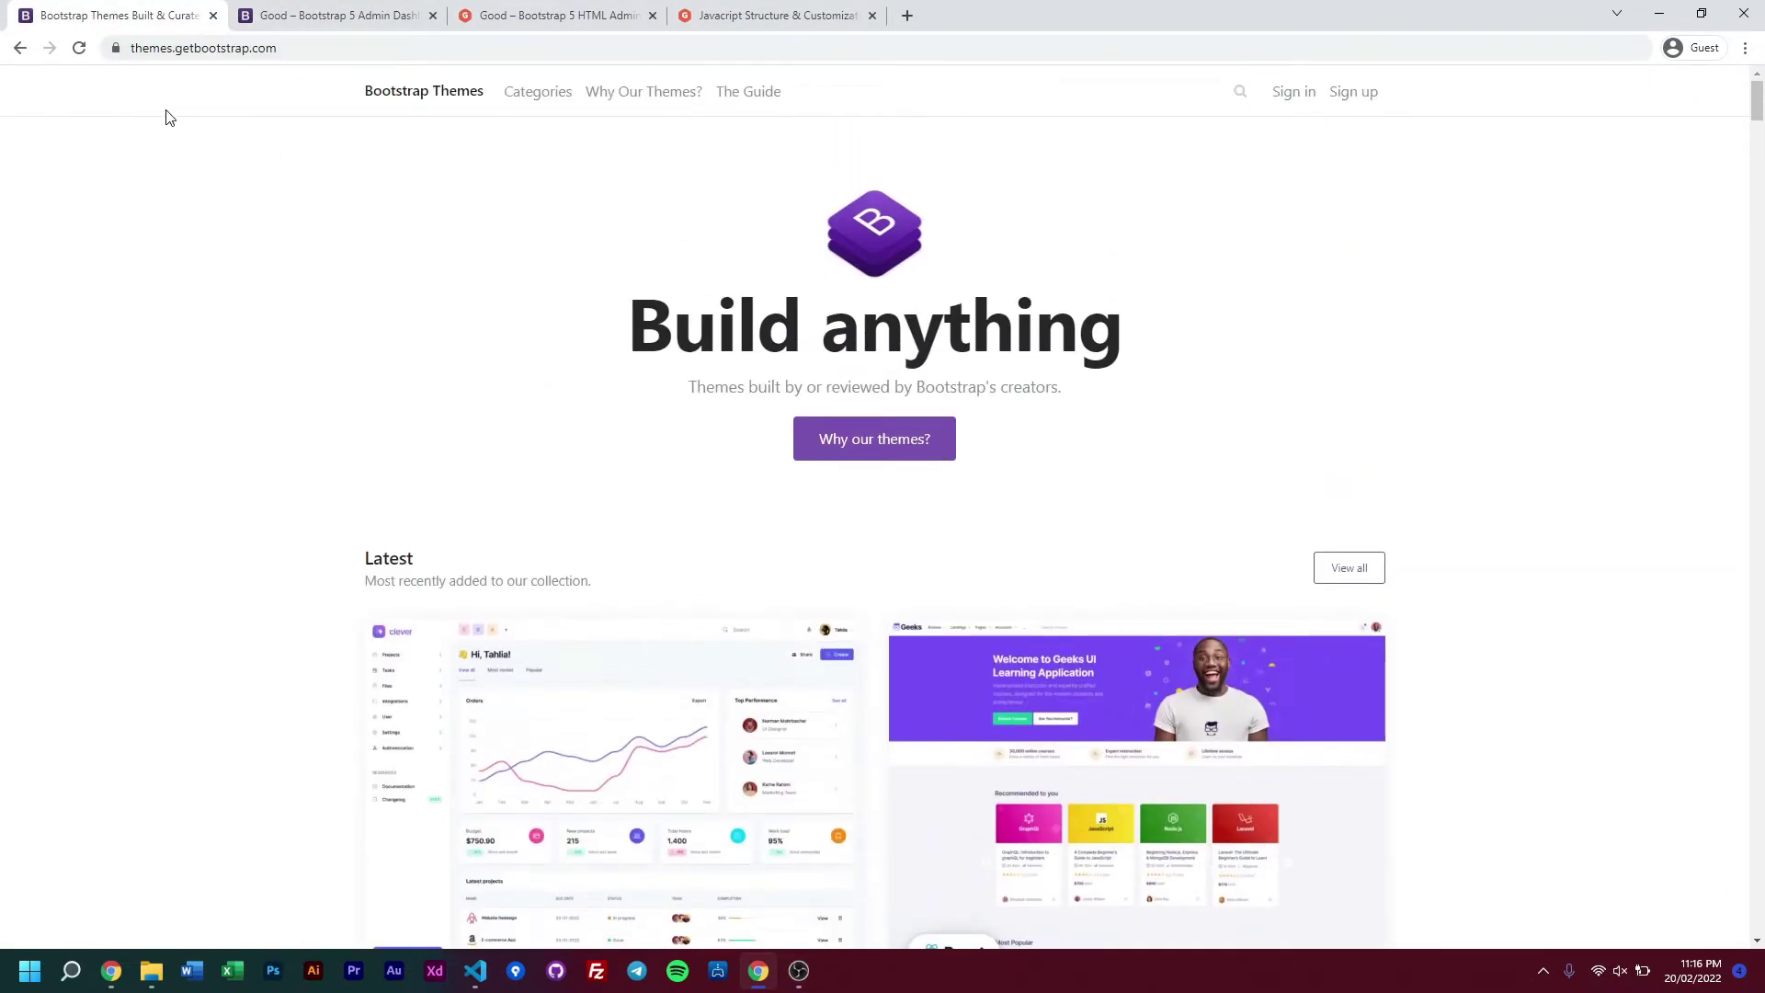
pyautogui.scroll(-7, 280, 317)
pyautogui.scroll(-3, 253, 236)
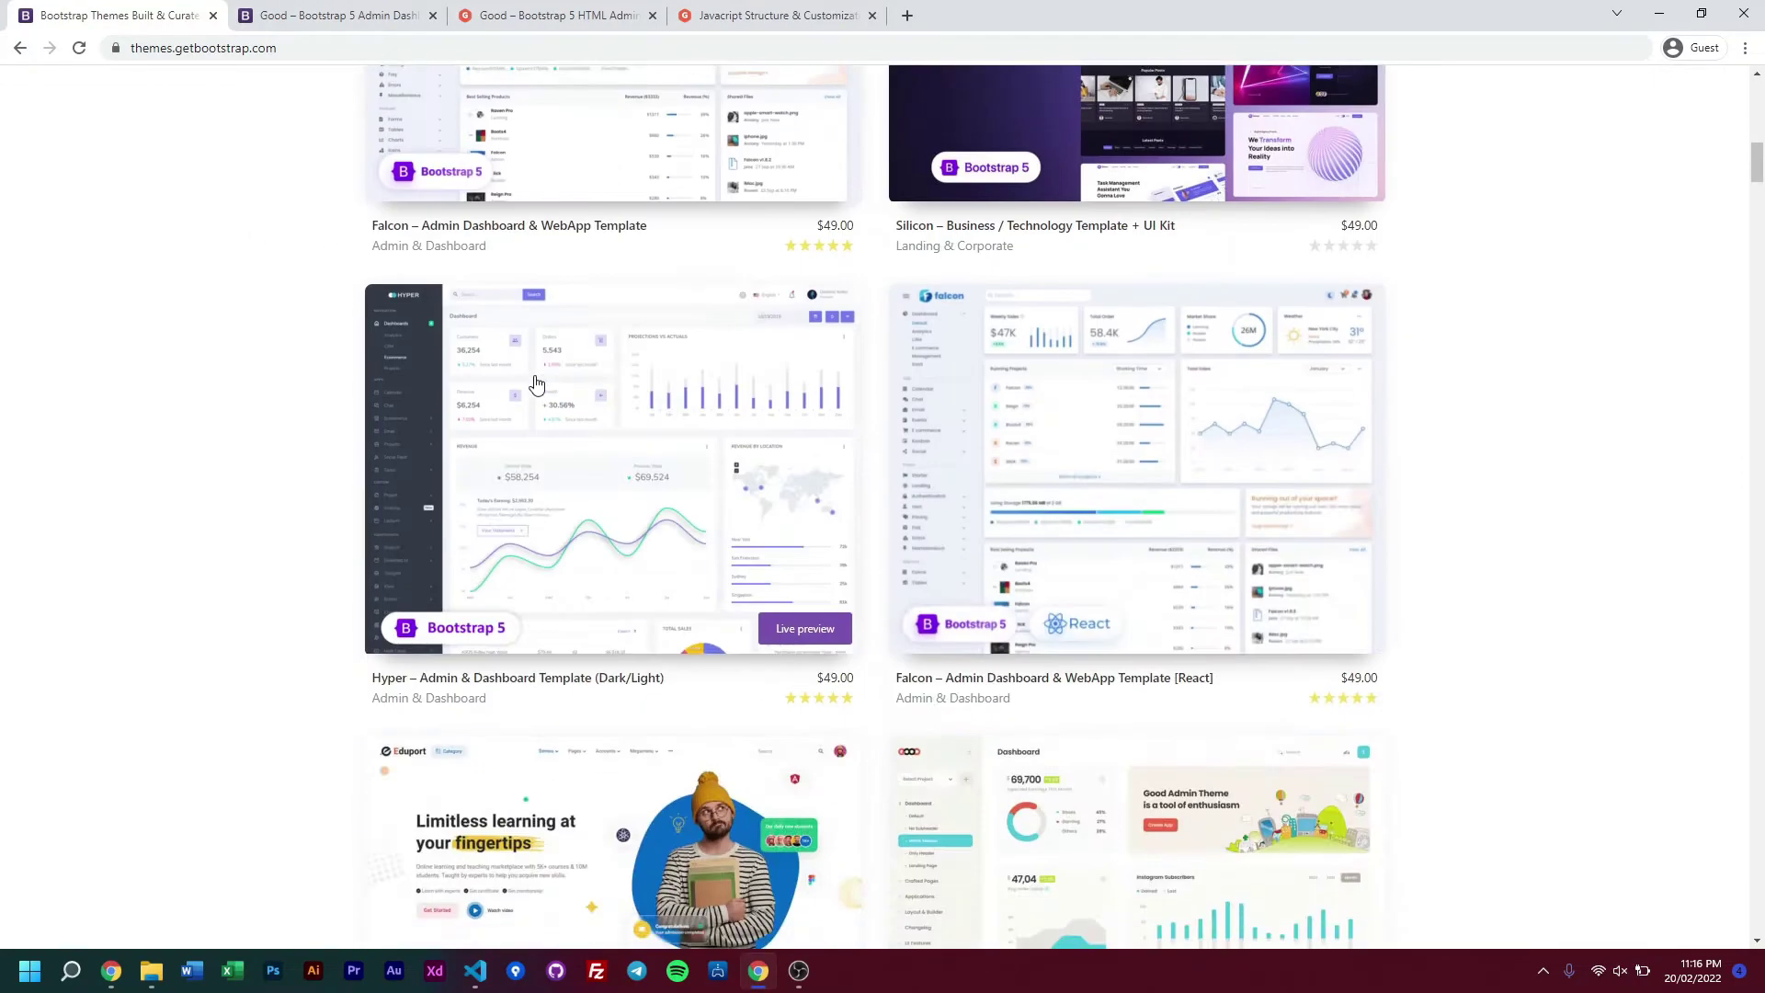
pyautogui.scroll(-3, 537, 385)
pyautogui.scroll(4, 496, 389)
pyautogui.scroll(4, 482, 396)
pyautogui.scroll(-5, 422, 398)
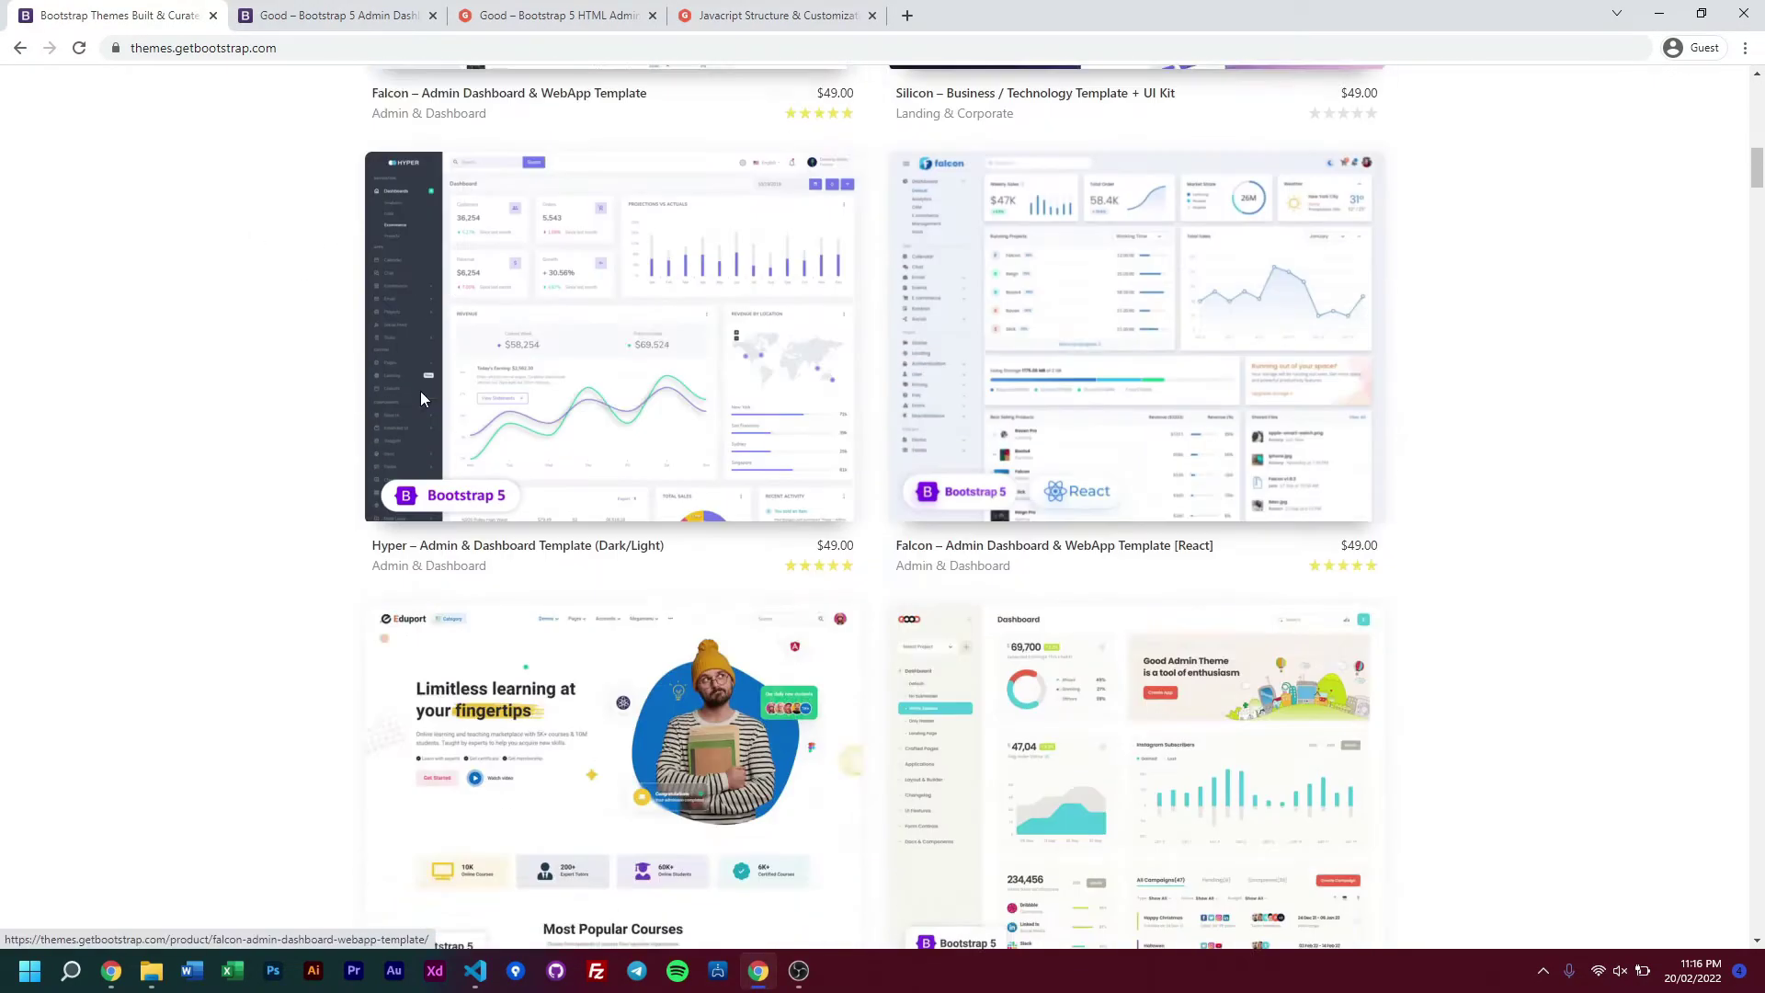
pyautogui.scroll(-3, 421, 391)
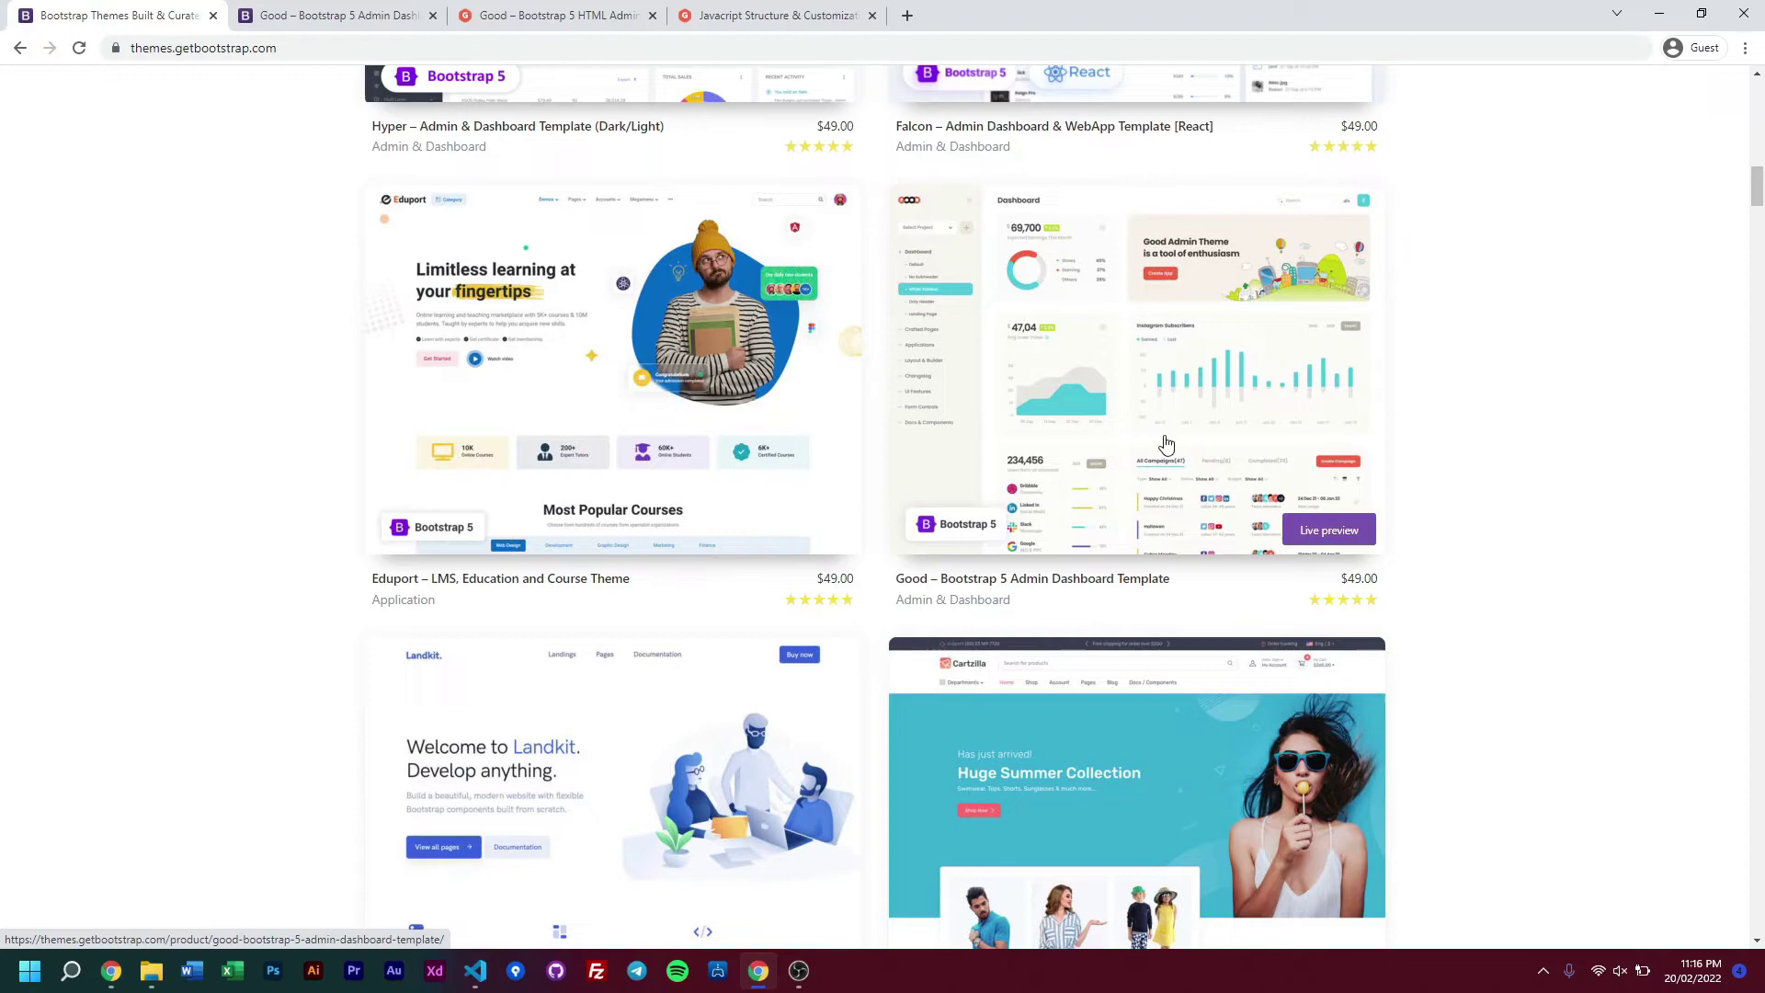
pyautogui.moveTo(613, 732)
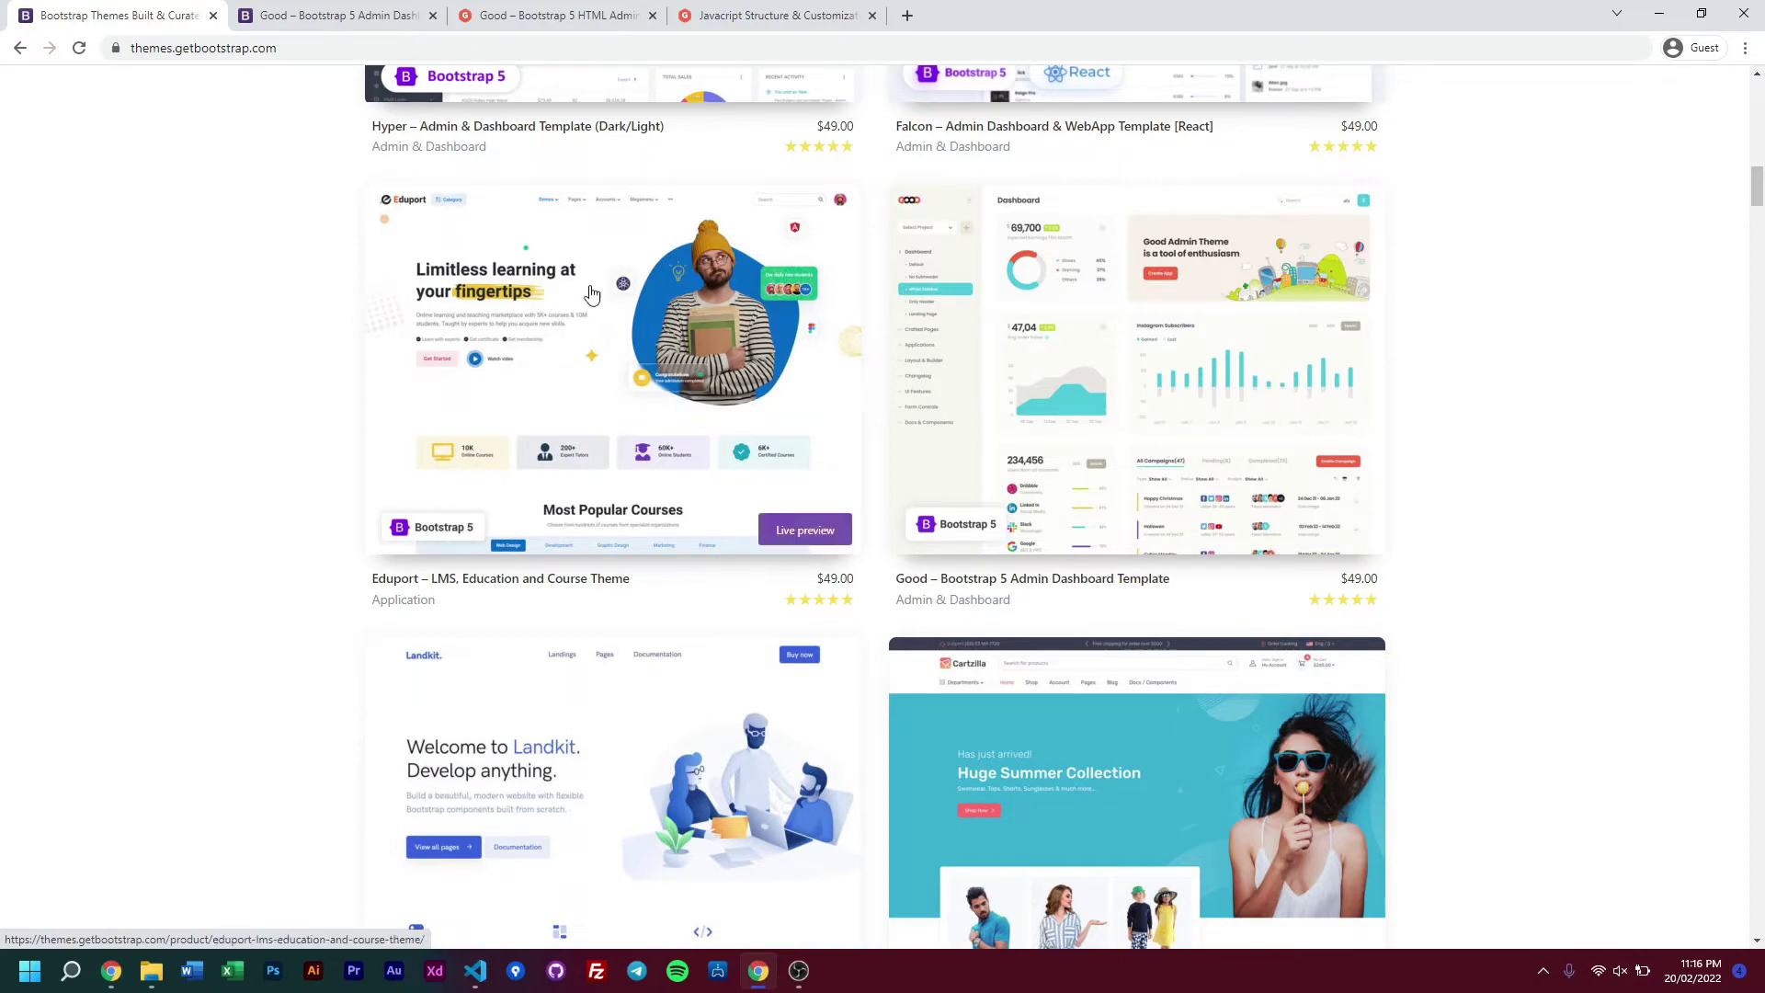
pyautogui.hotkey('ctrl', 'Tab')
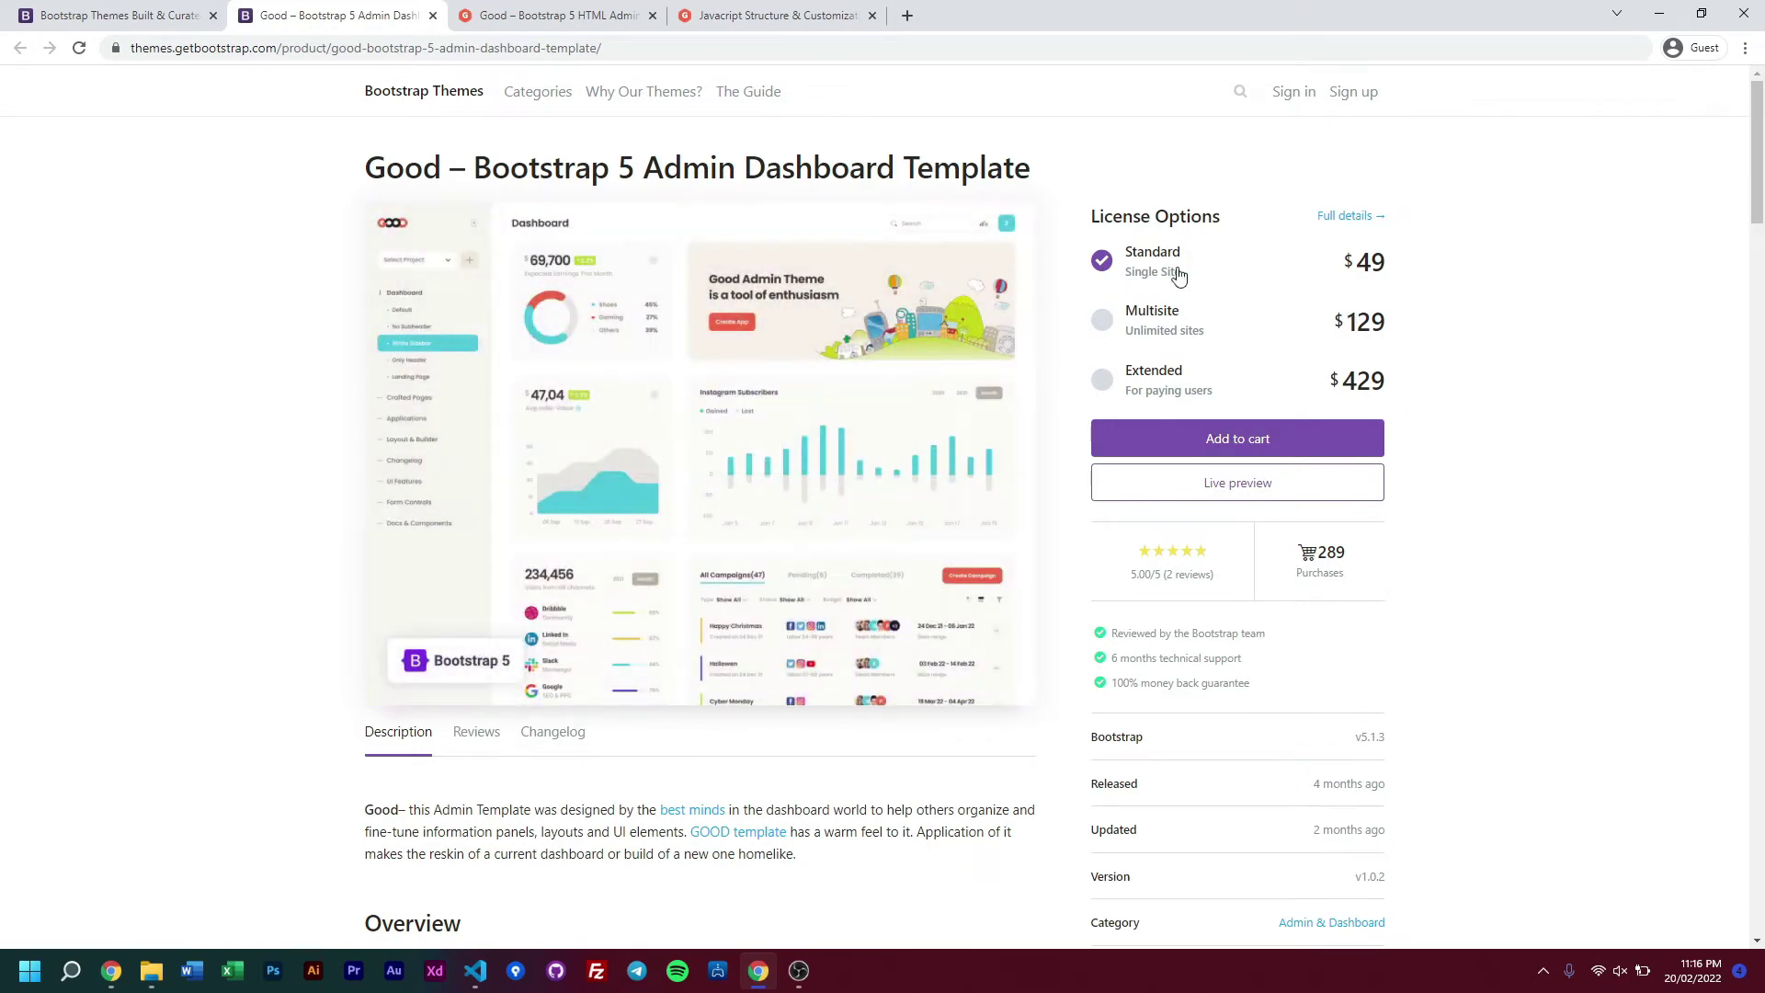
pyautogui.hotkey('ctrl', 'Tab')
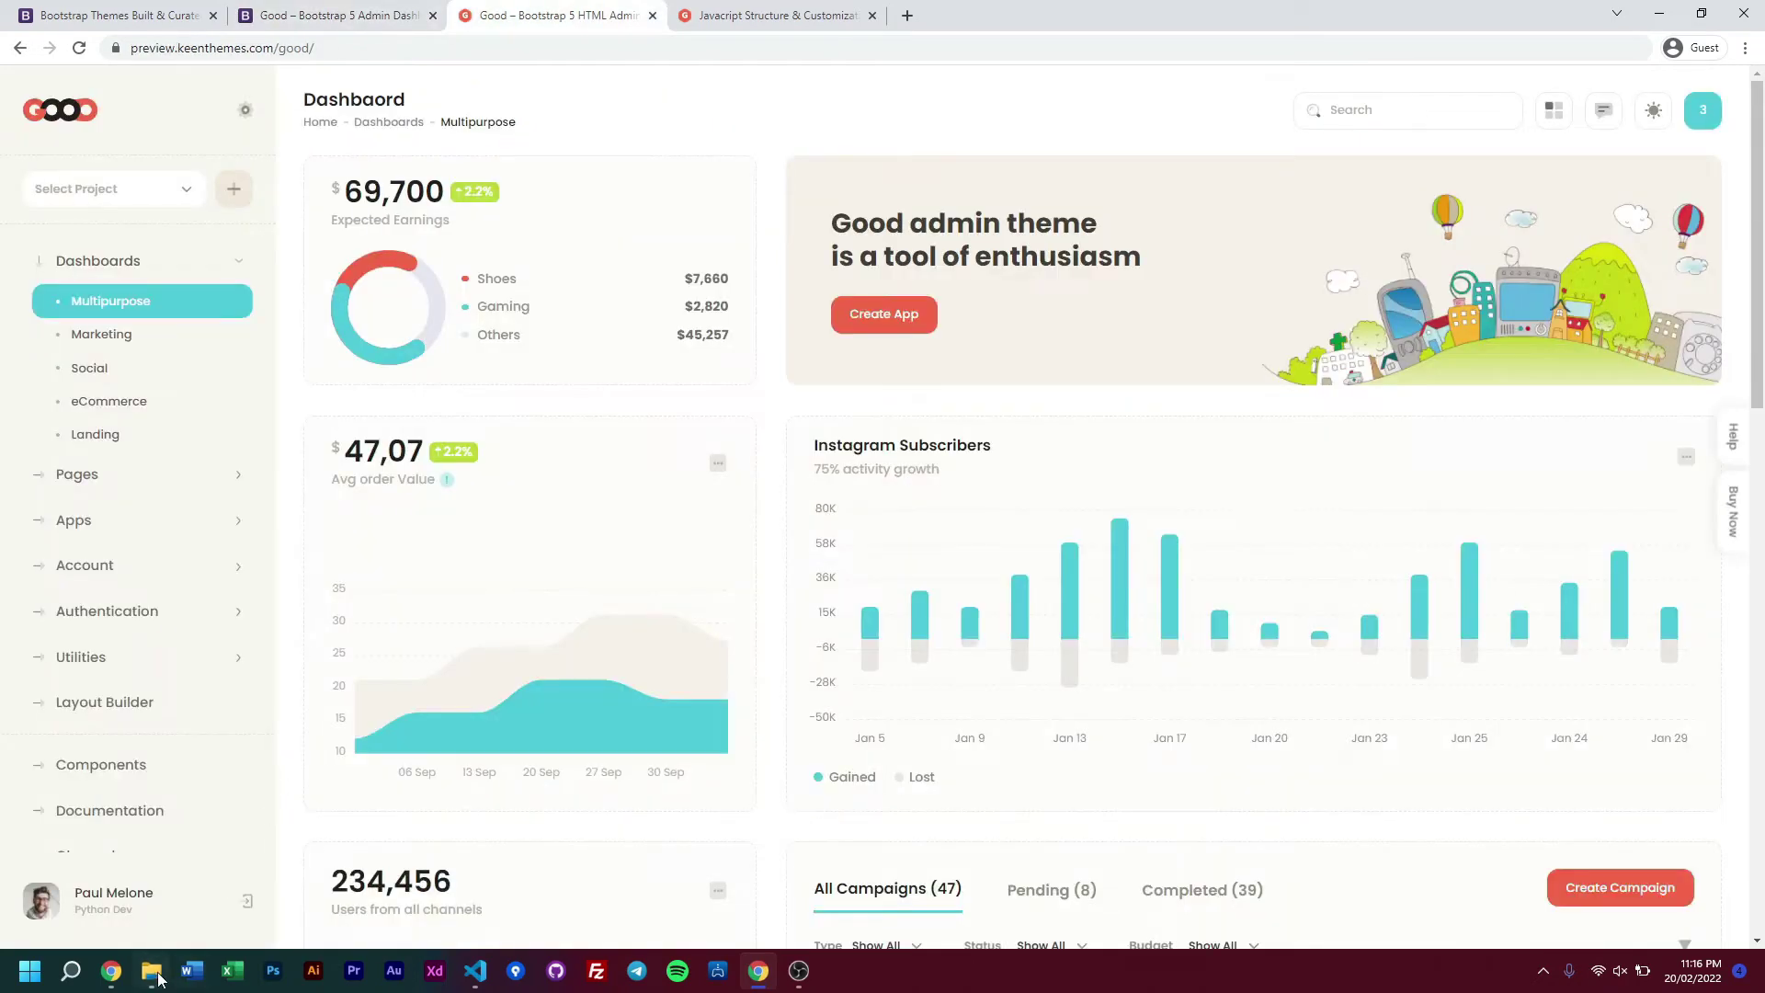
# - Browse the downloaded Good package into theme › src › js, then open the Learn & Get Inspired panel
pyautogui.click(153, 971)
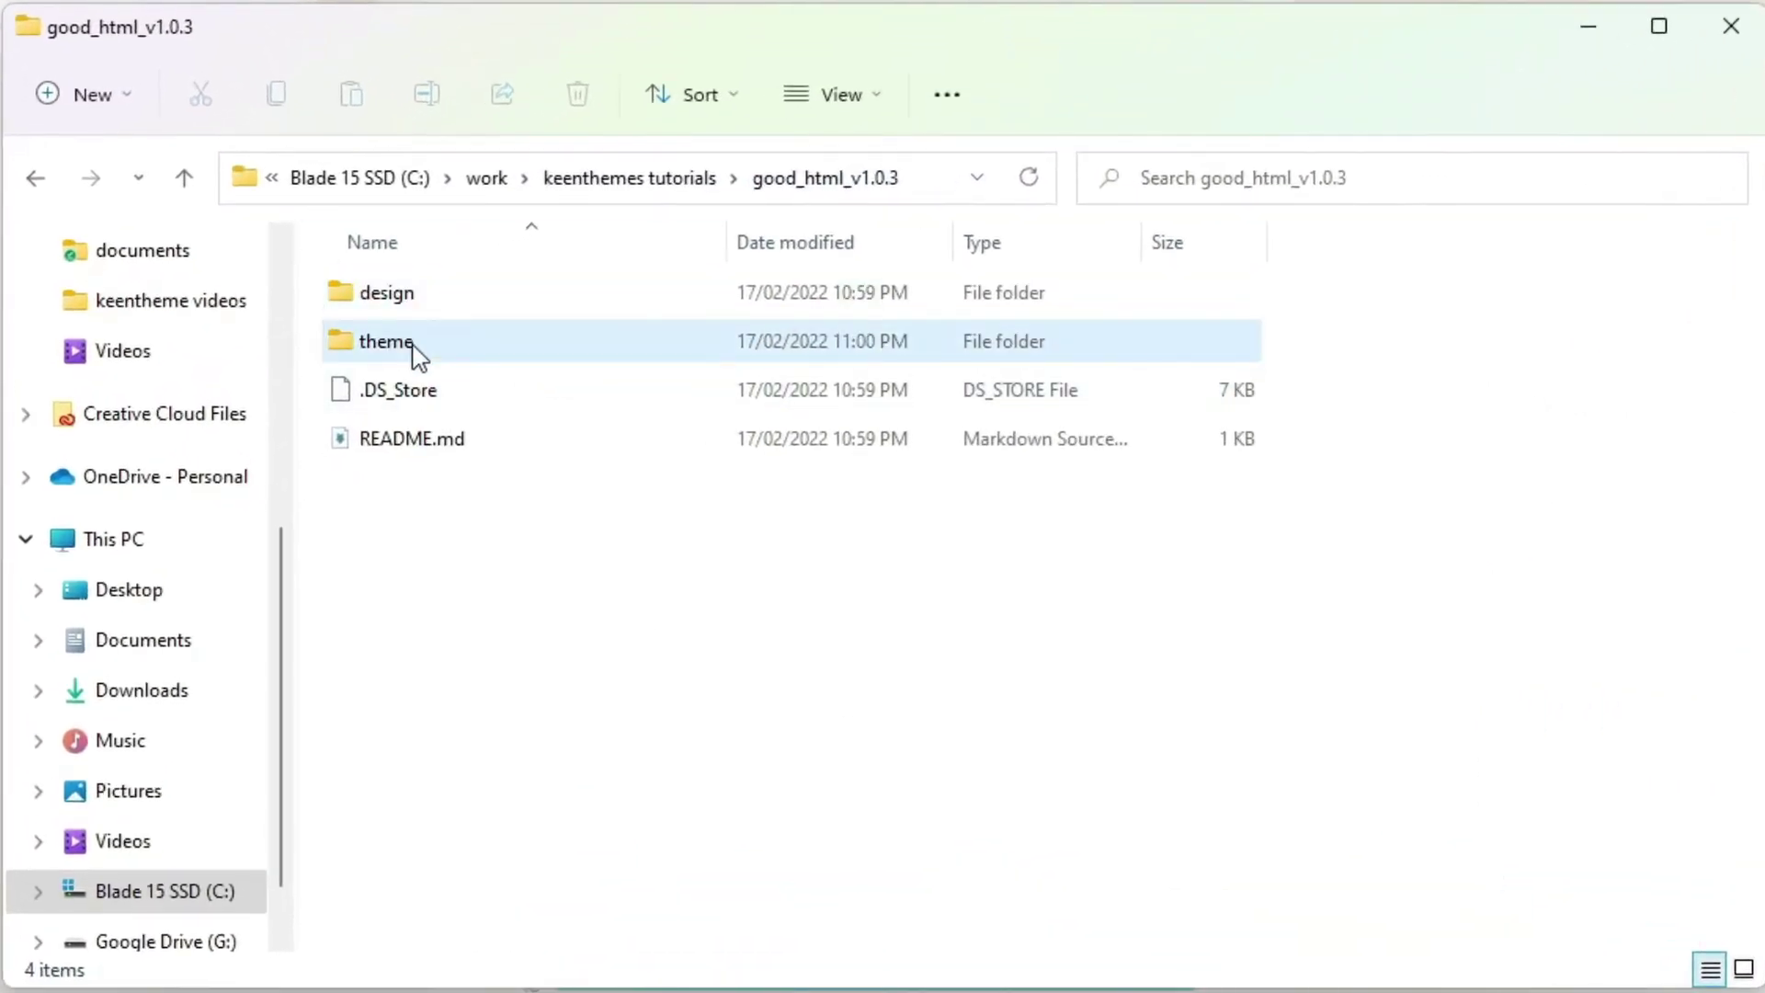
pyautogui.doubleClick(414, 353)
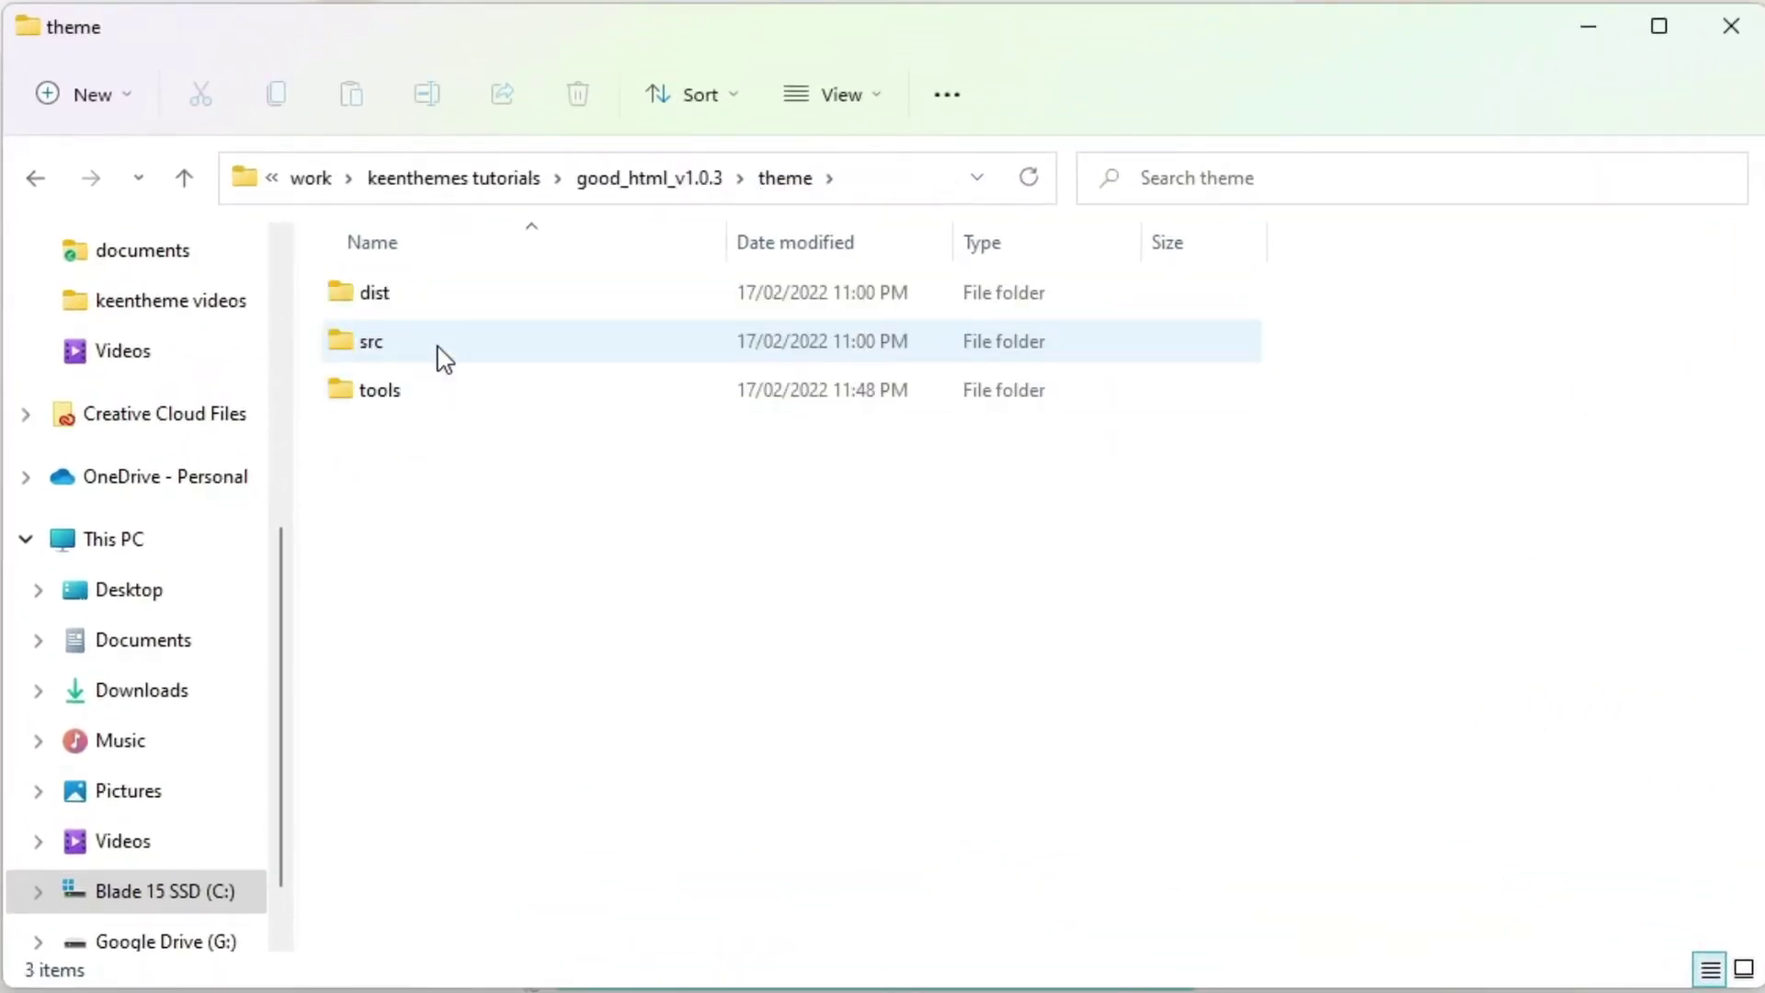
pyautogui.doubleClick(442, 364)
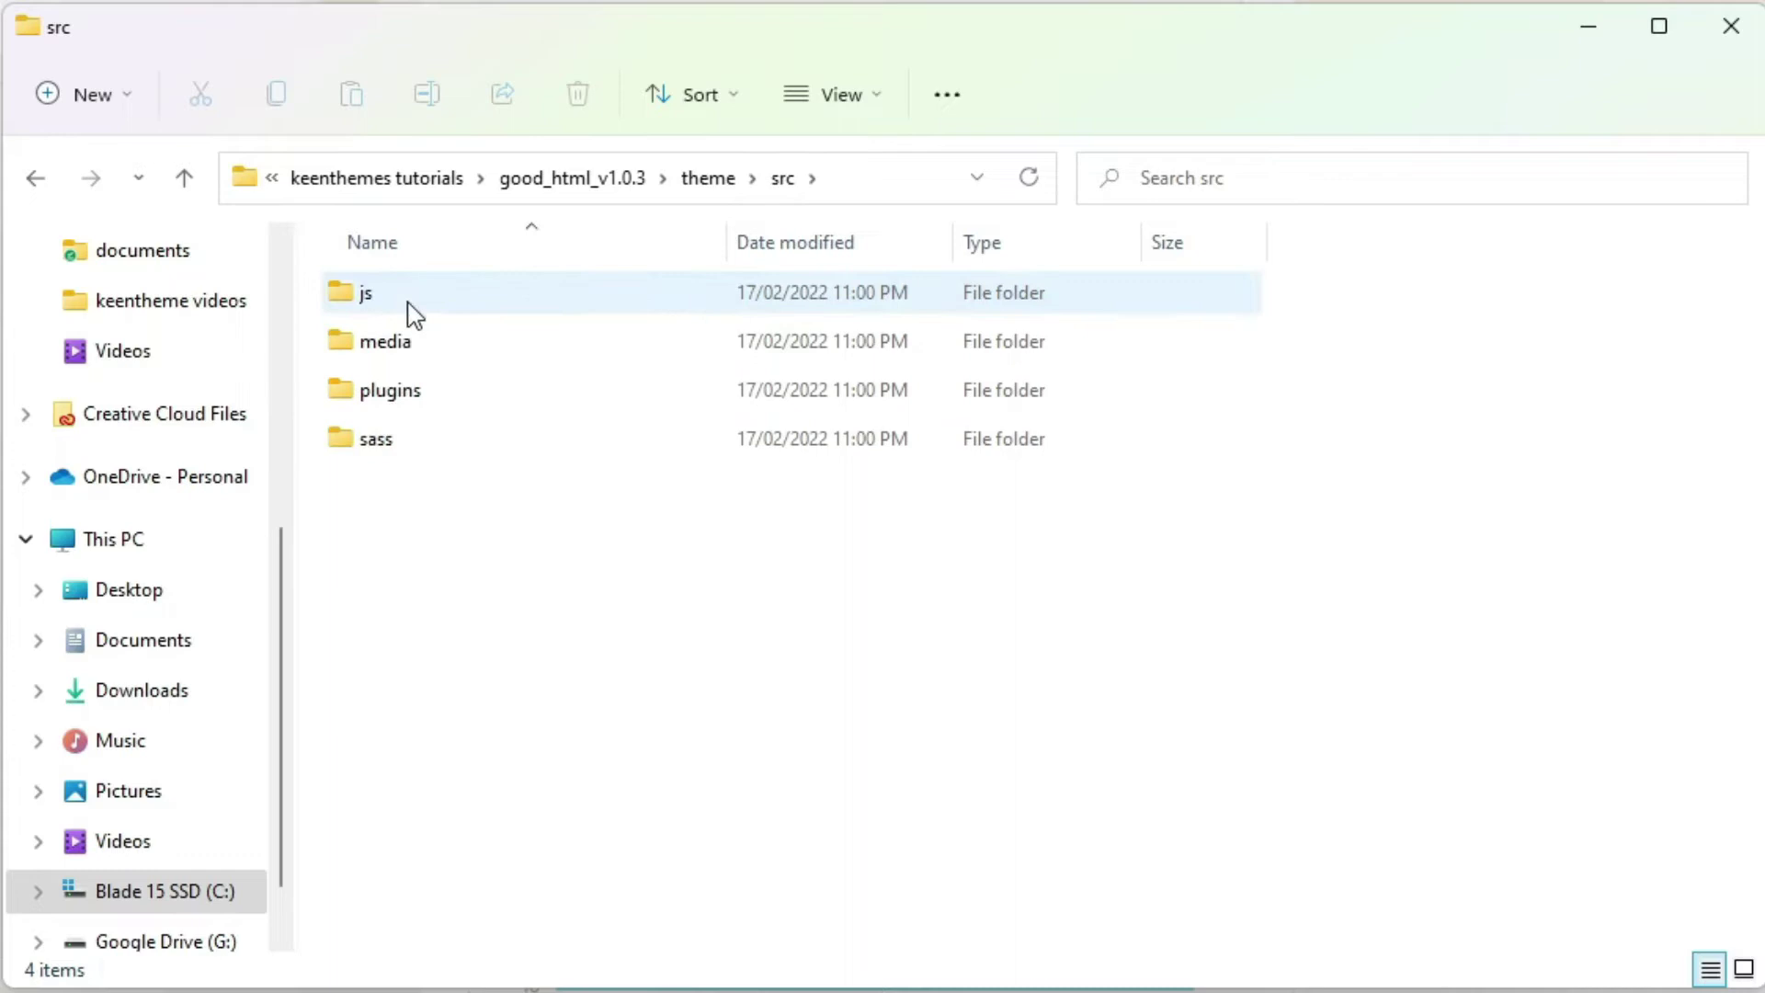
pyautogui.doubleClick(410, 307)
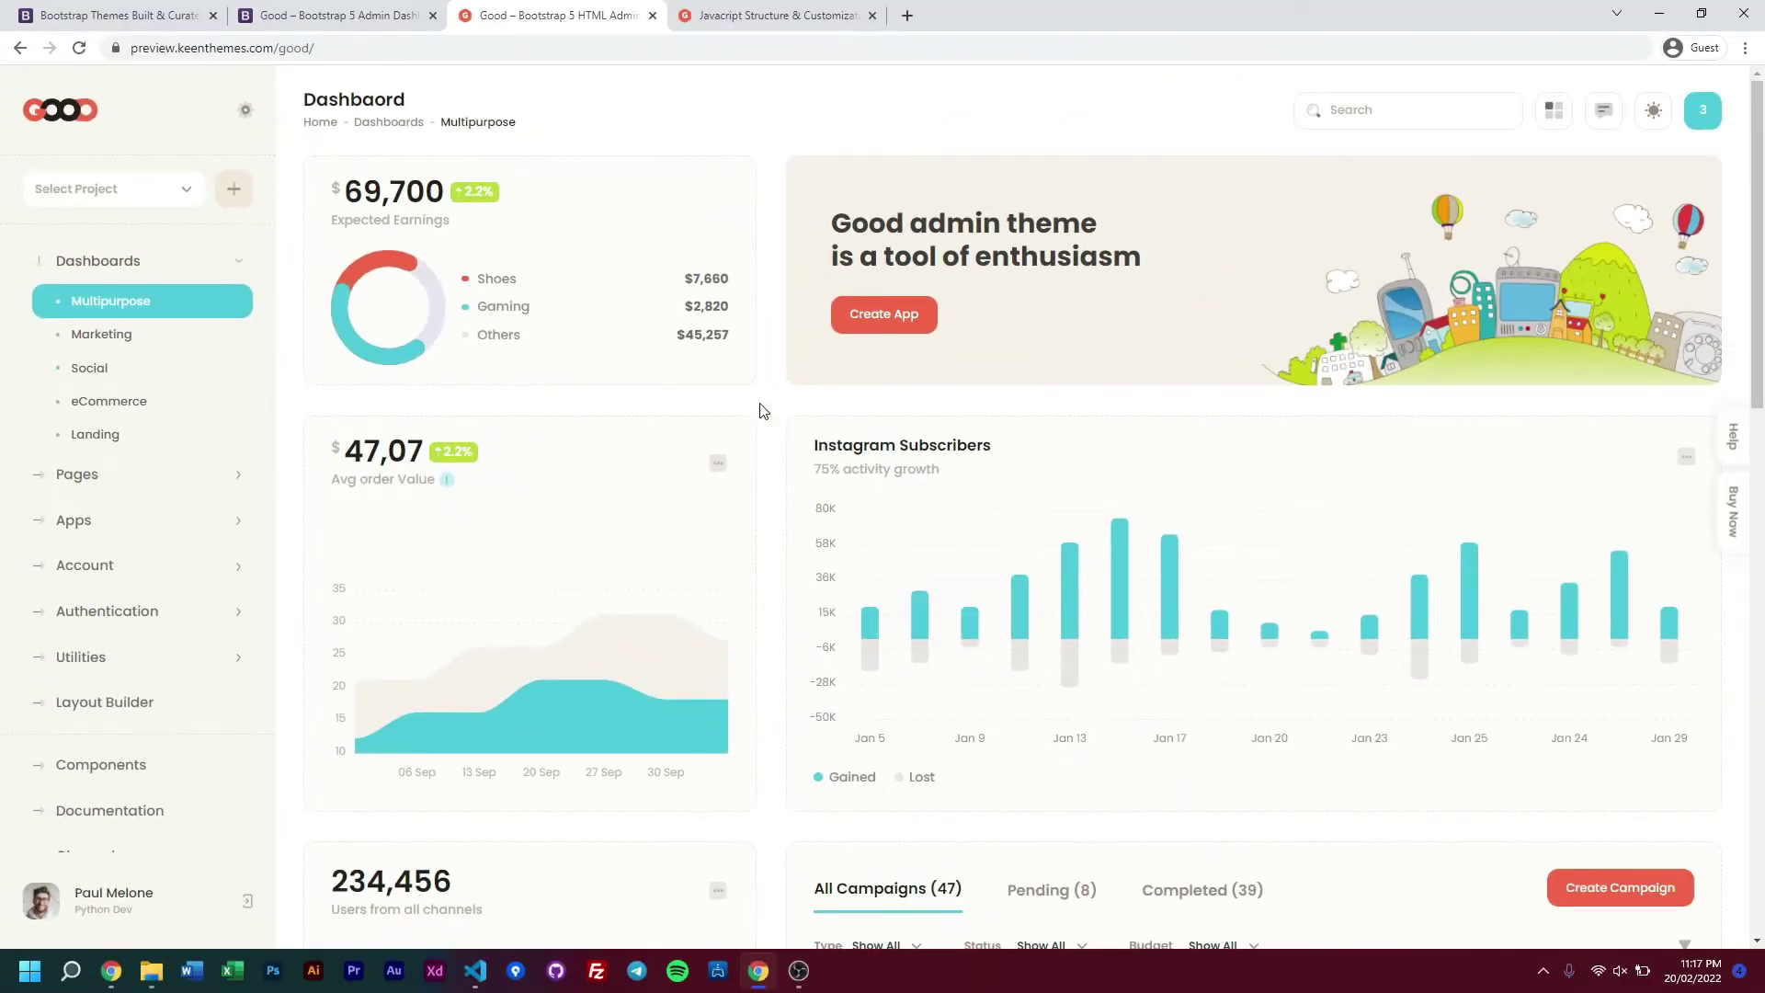
pyautogui.click(1732, 436)
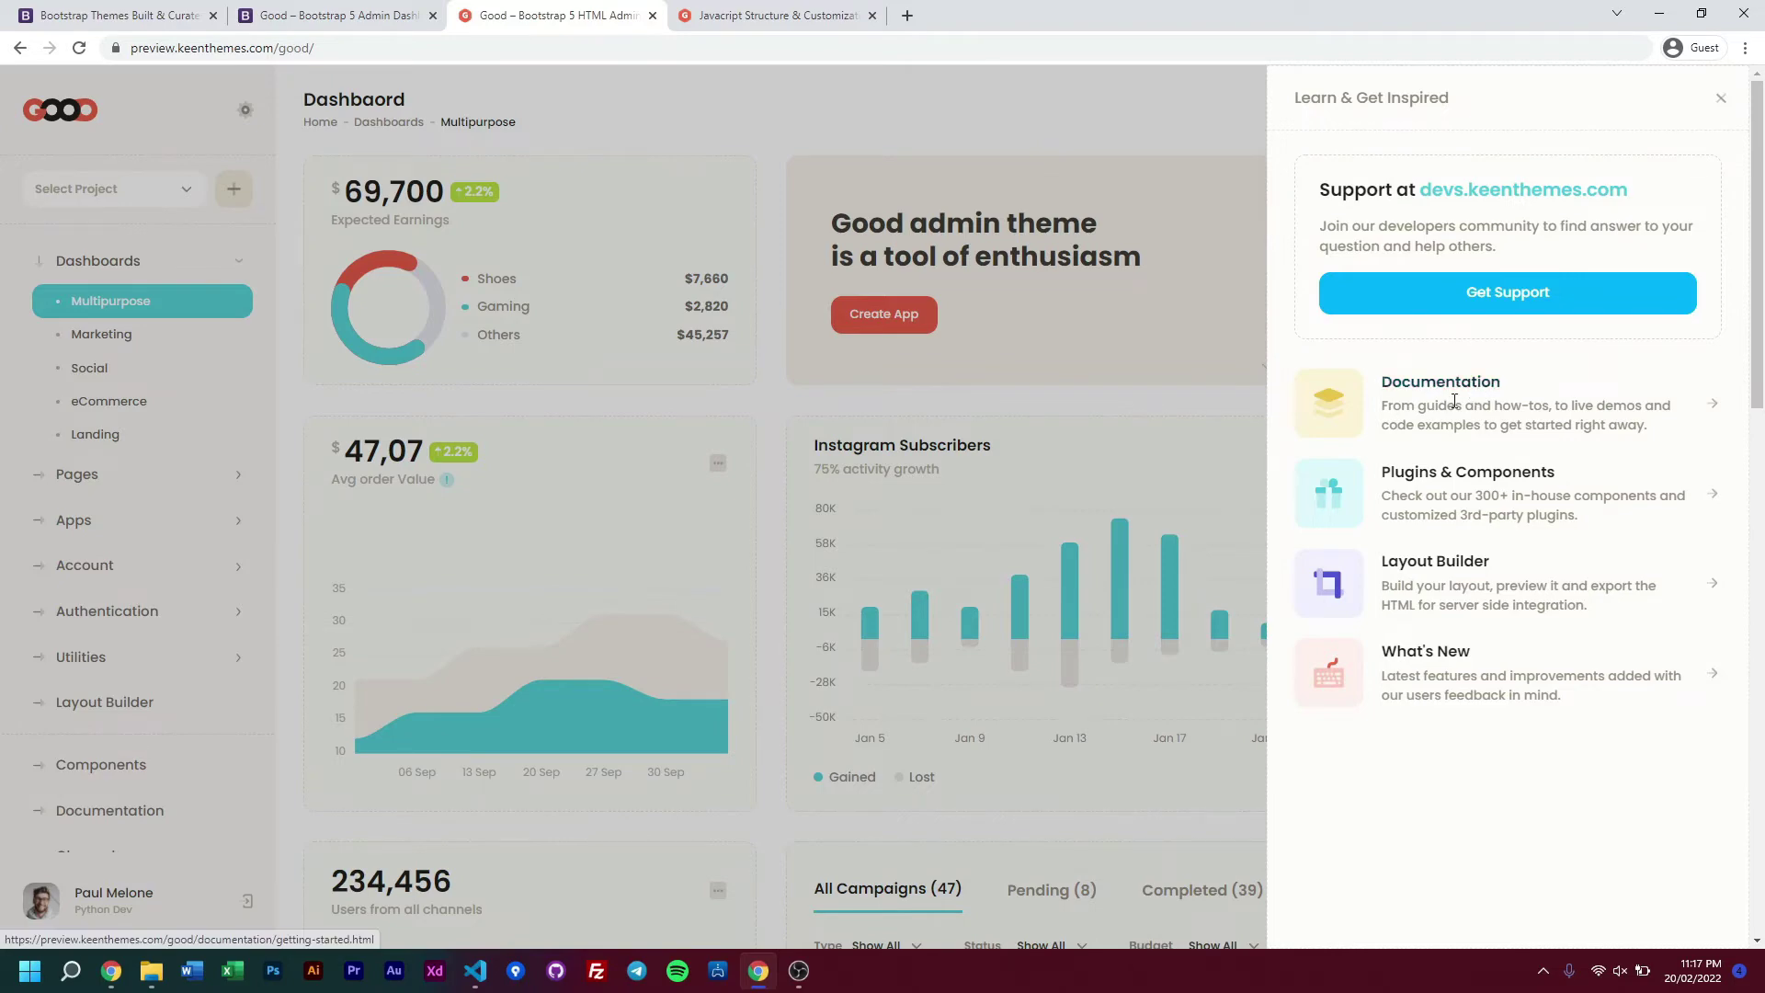
# - Go to the Good documentation and open Customization › Javascript from the sidebar
pyautogui.click(853, 15)
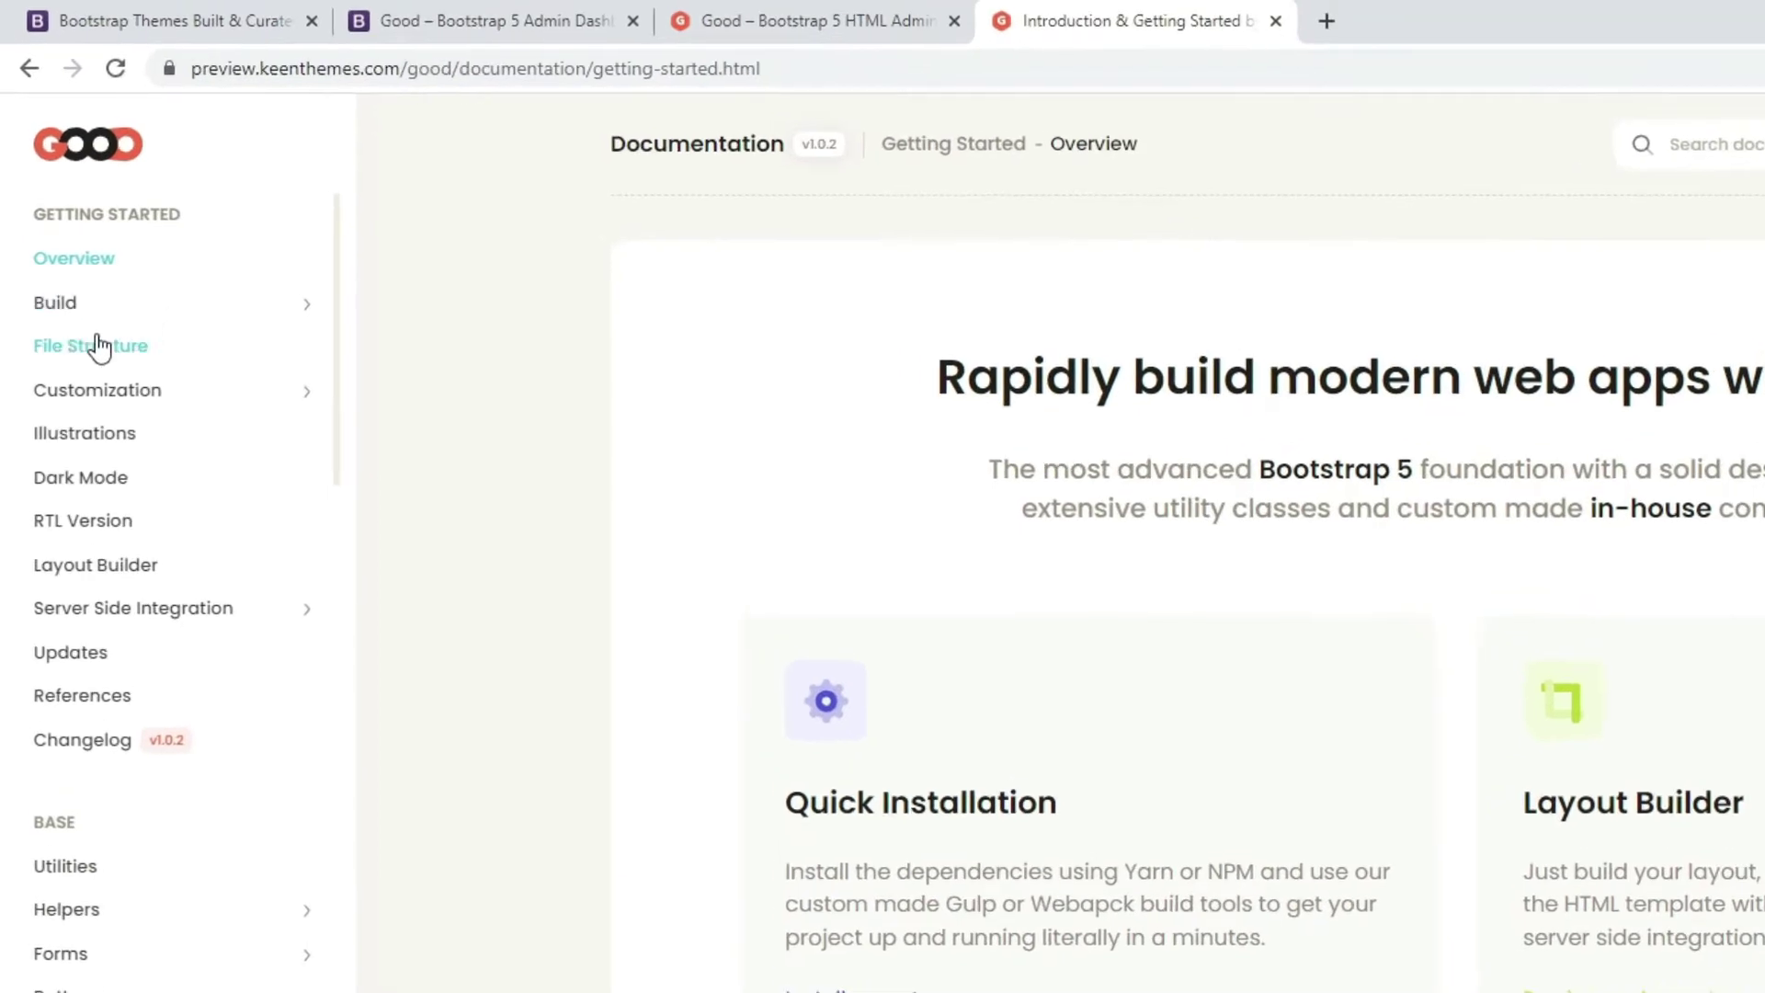
pyautogui.click(134, 391)
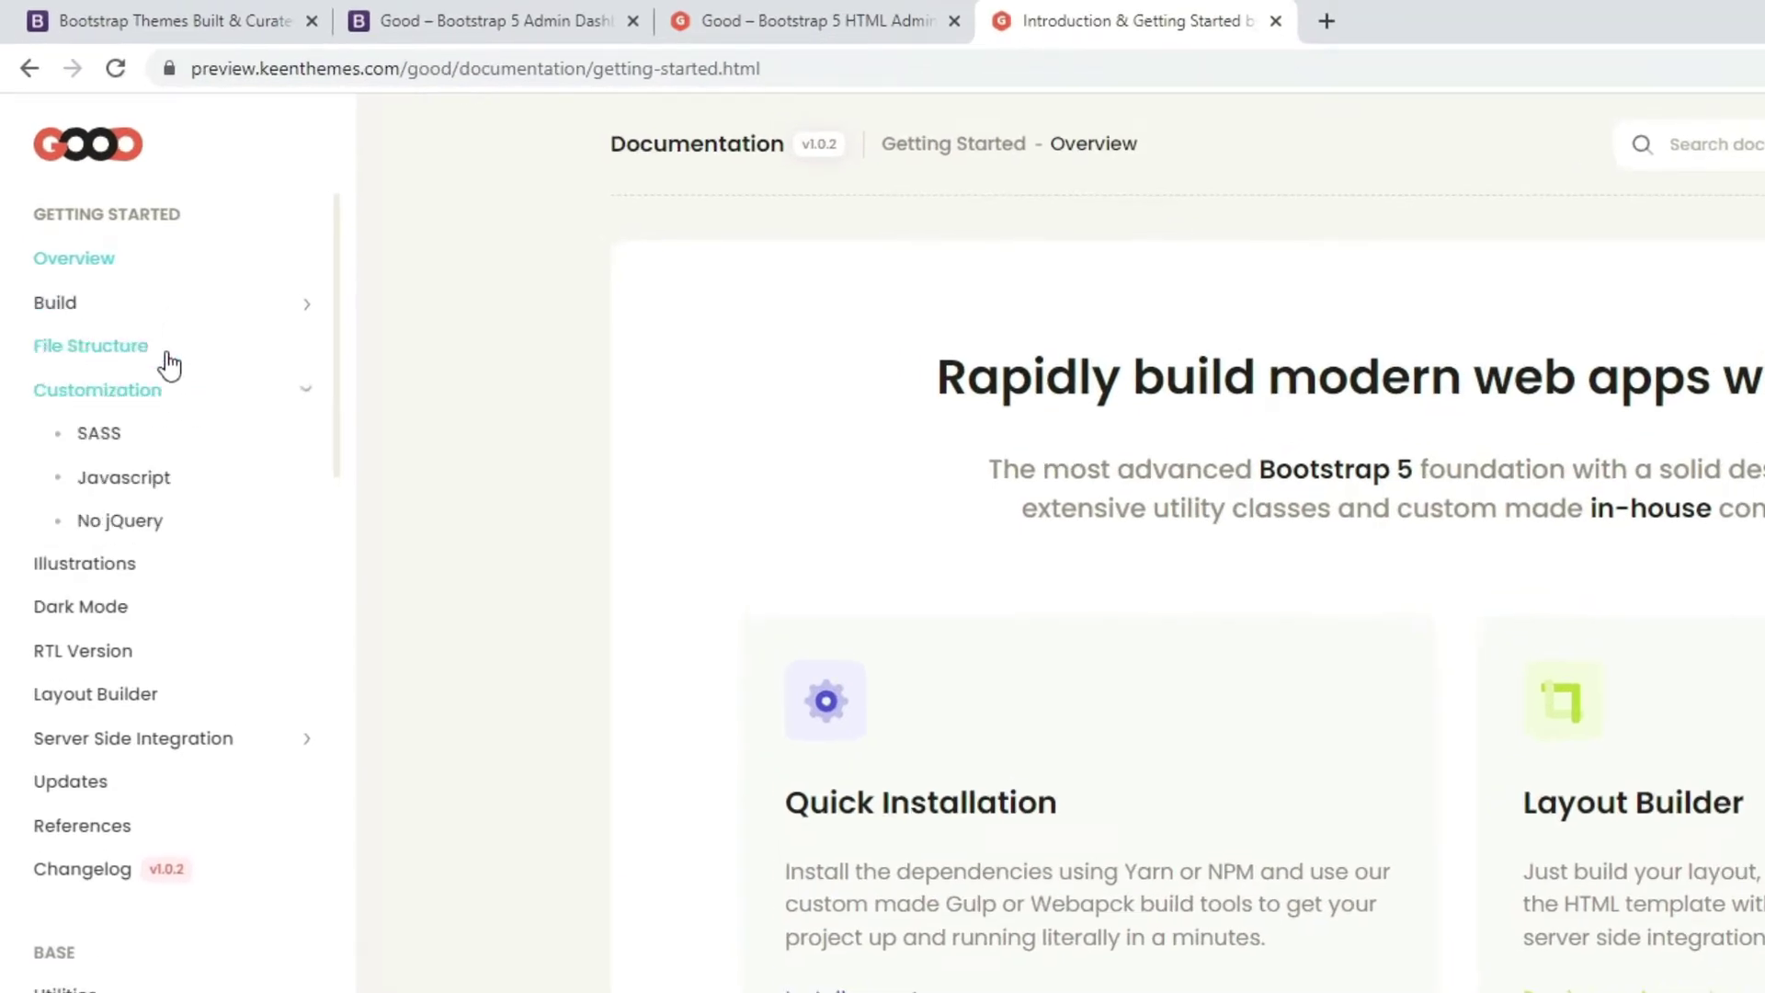
pyautogui.click(138, 481)
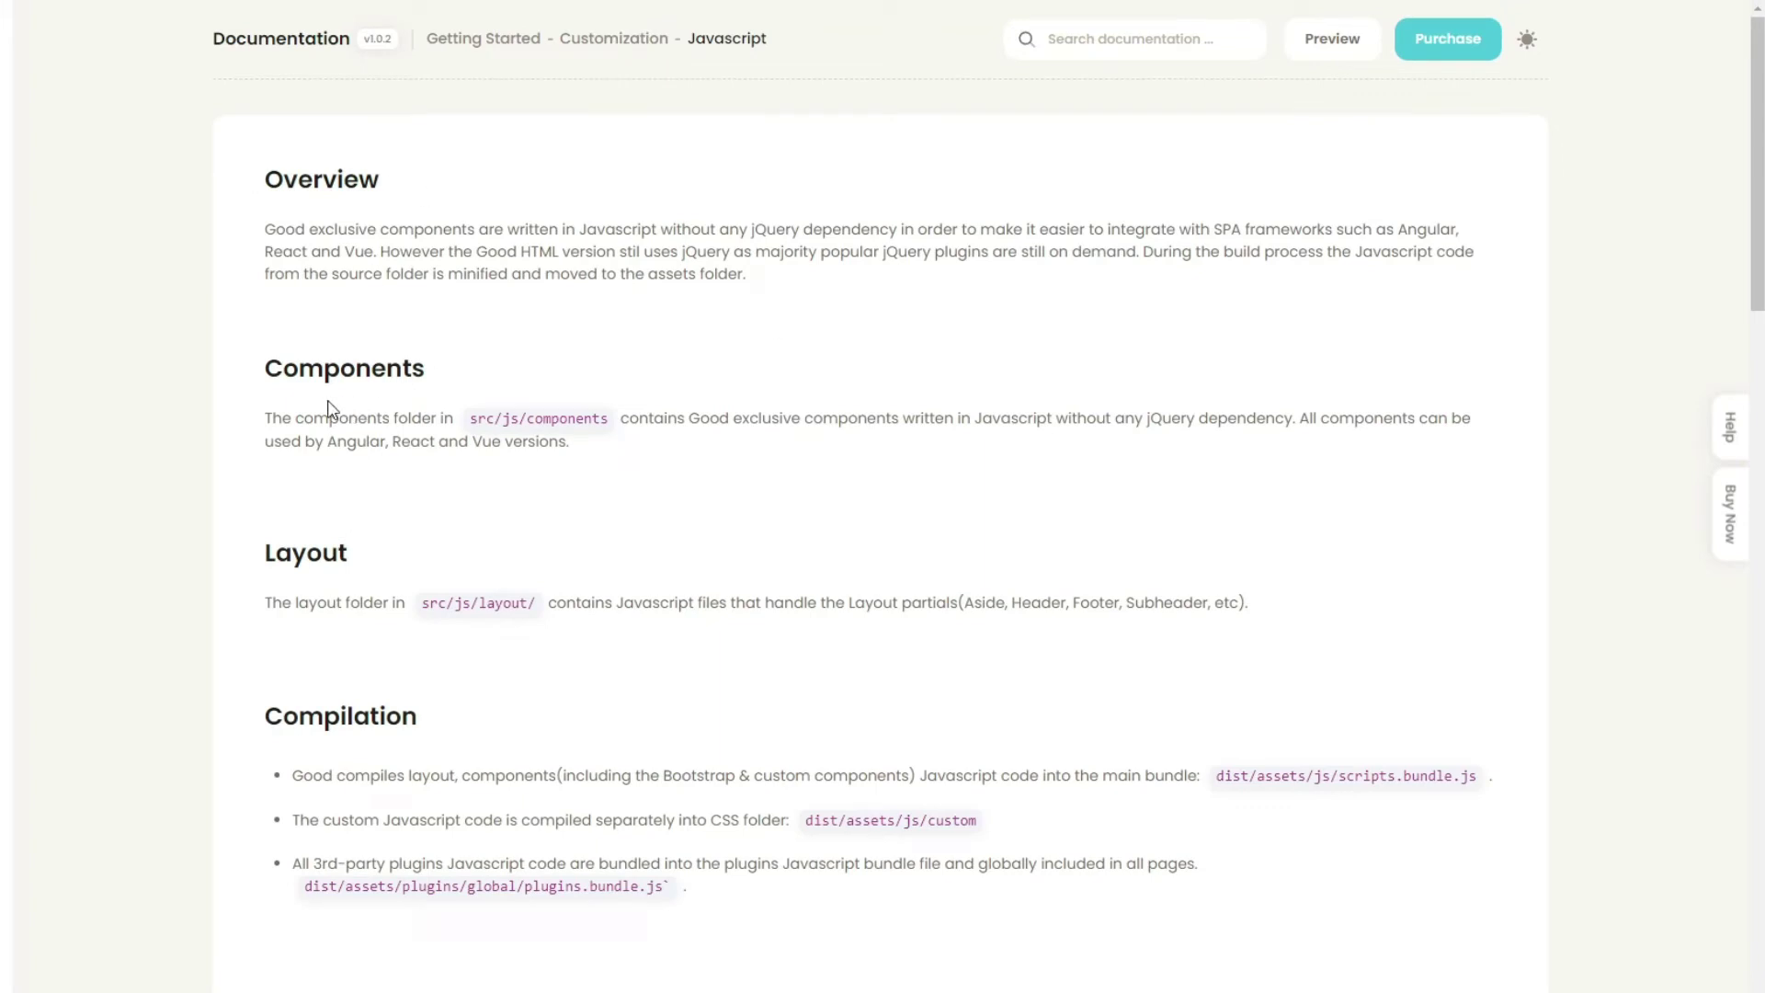
# - Highlight the src/js/components folder path, then clear the highlight
pyautogui.moveTo(477, 425); pyautogui.dragTo(612, 417)
pyautogui.click(614, 485)
pyautogui.scroll(-2, 404, 466)
pyautogui.scroll(-1, 614, 380)
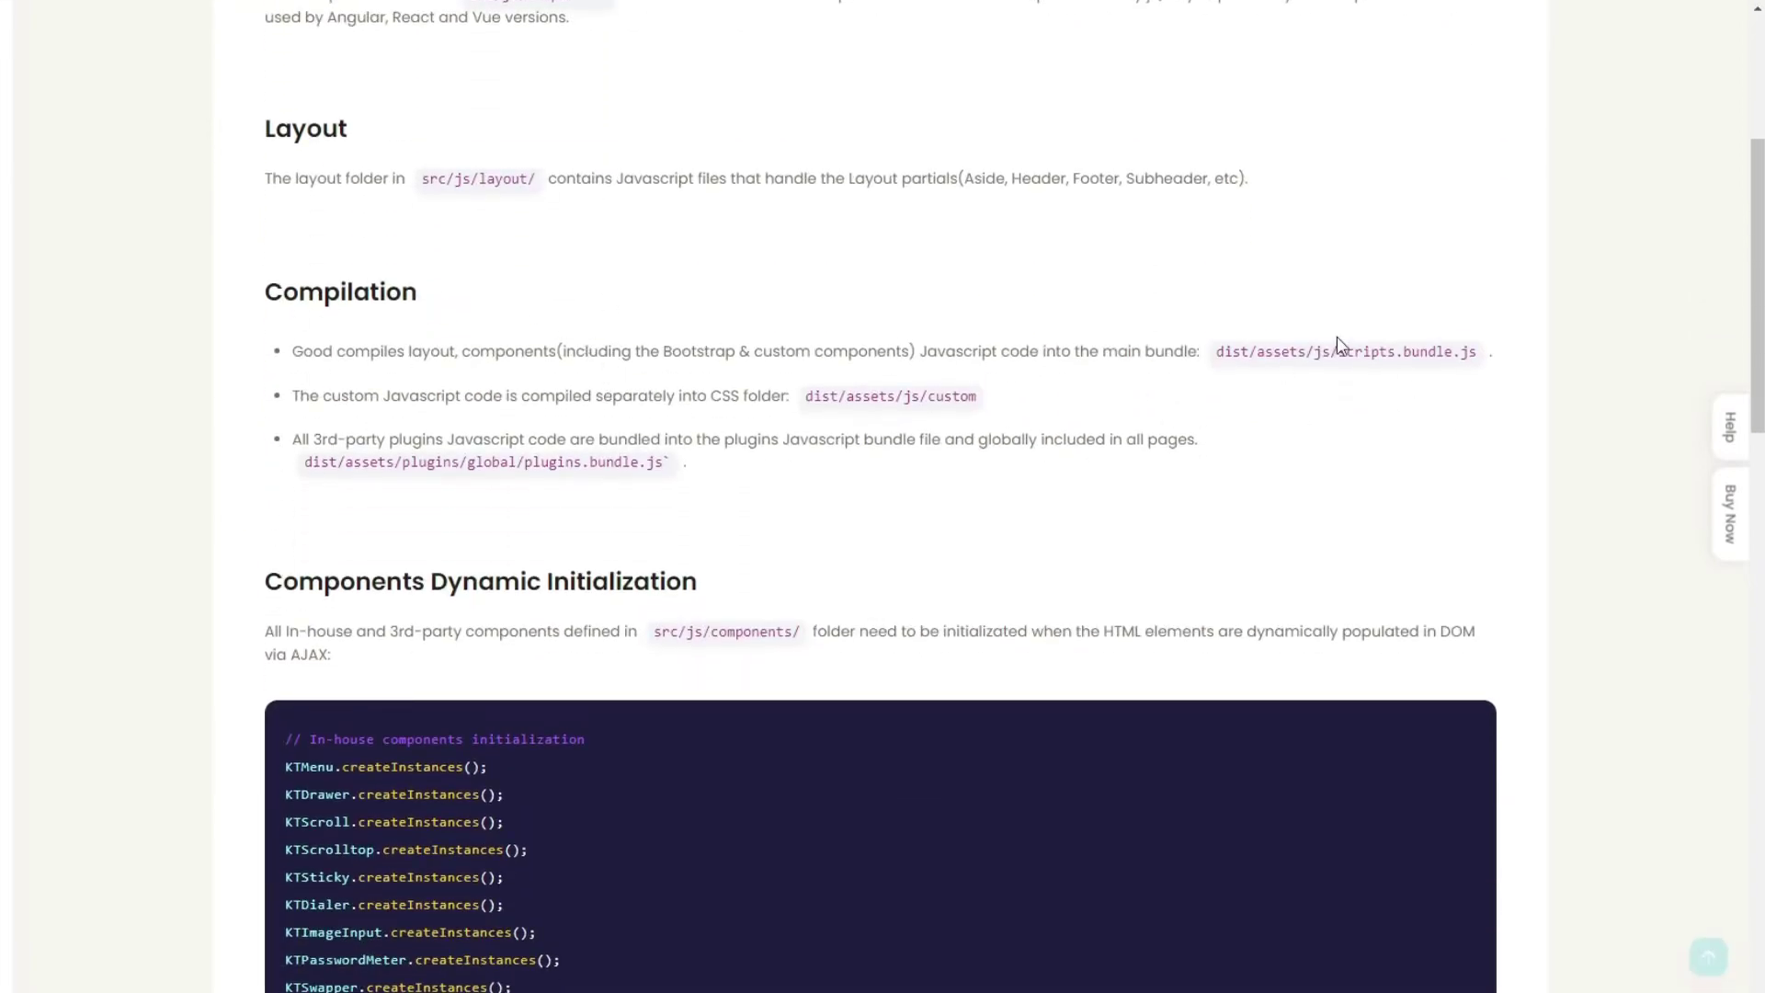
pyautogui.scroll(-2, 1194, 405)
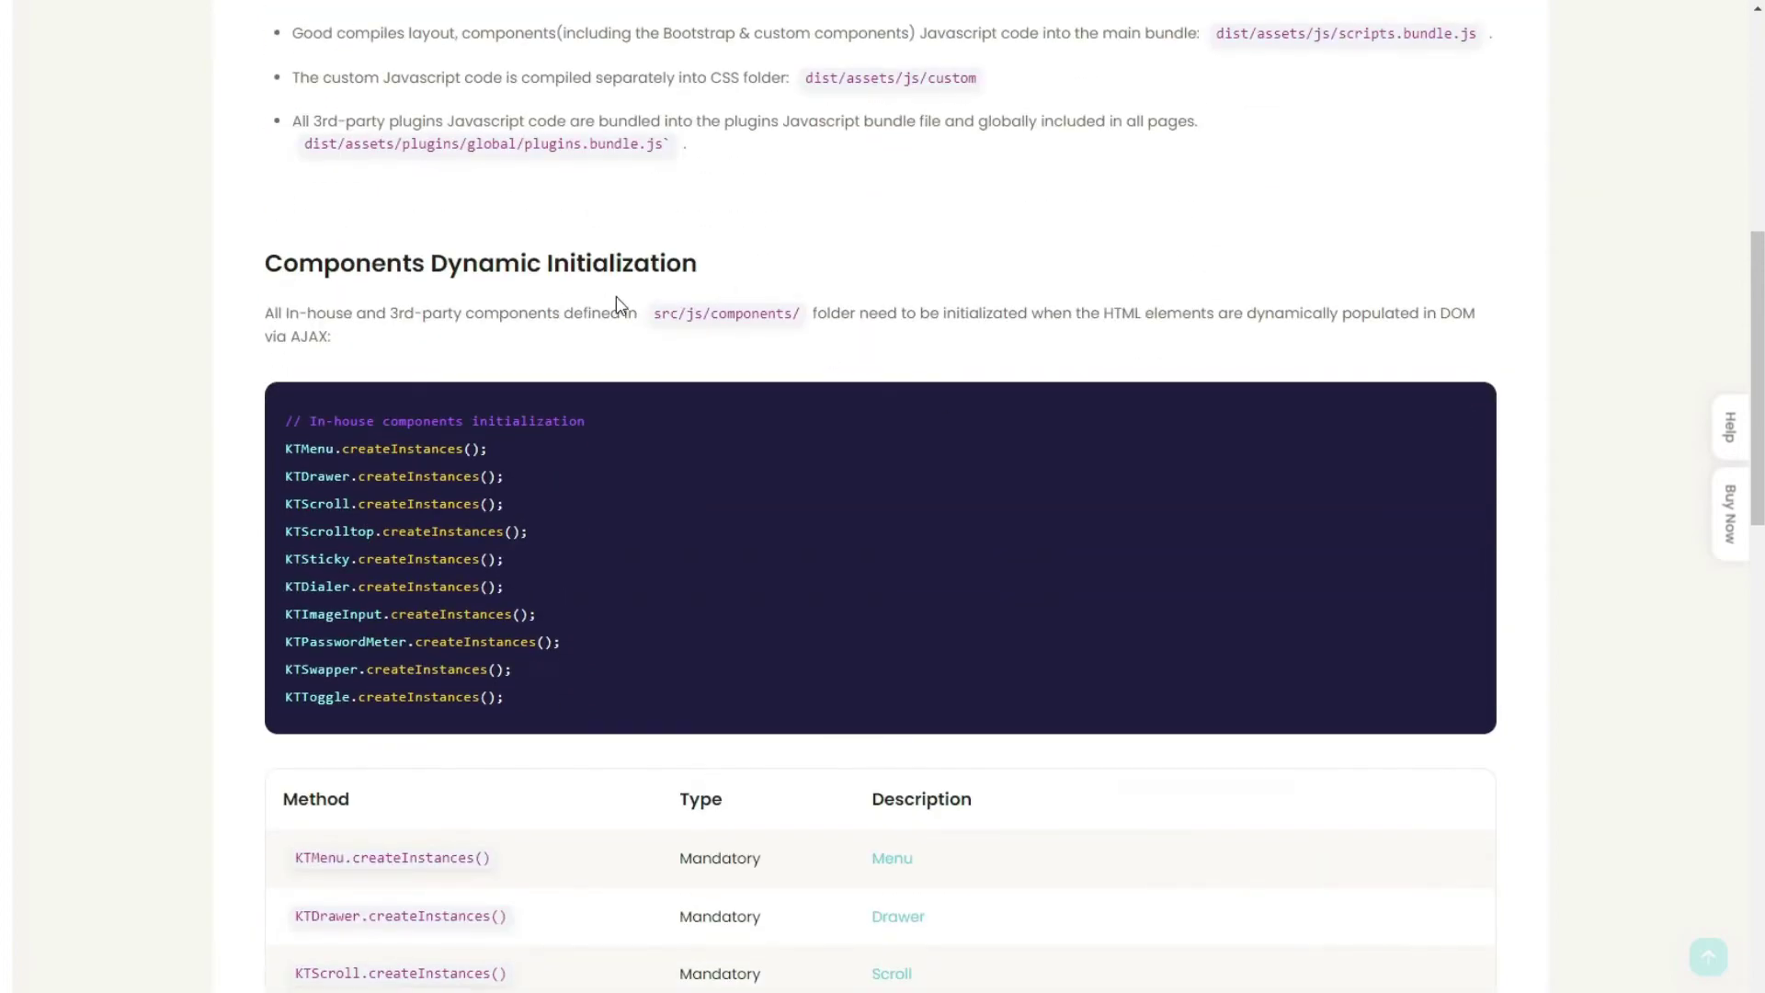
pyautogui.scroll(-1, 198, 446)
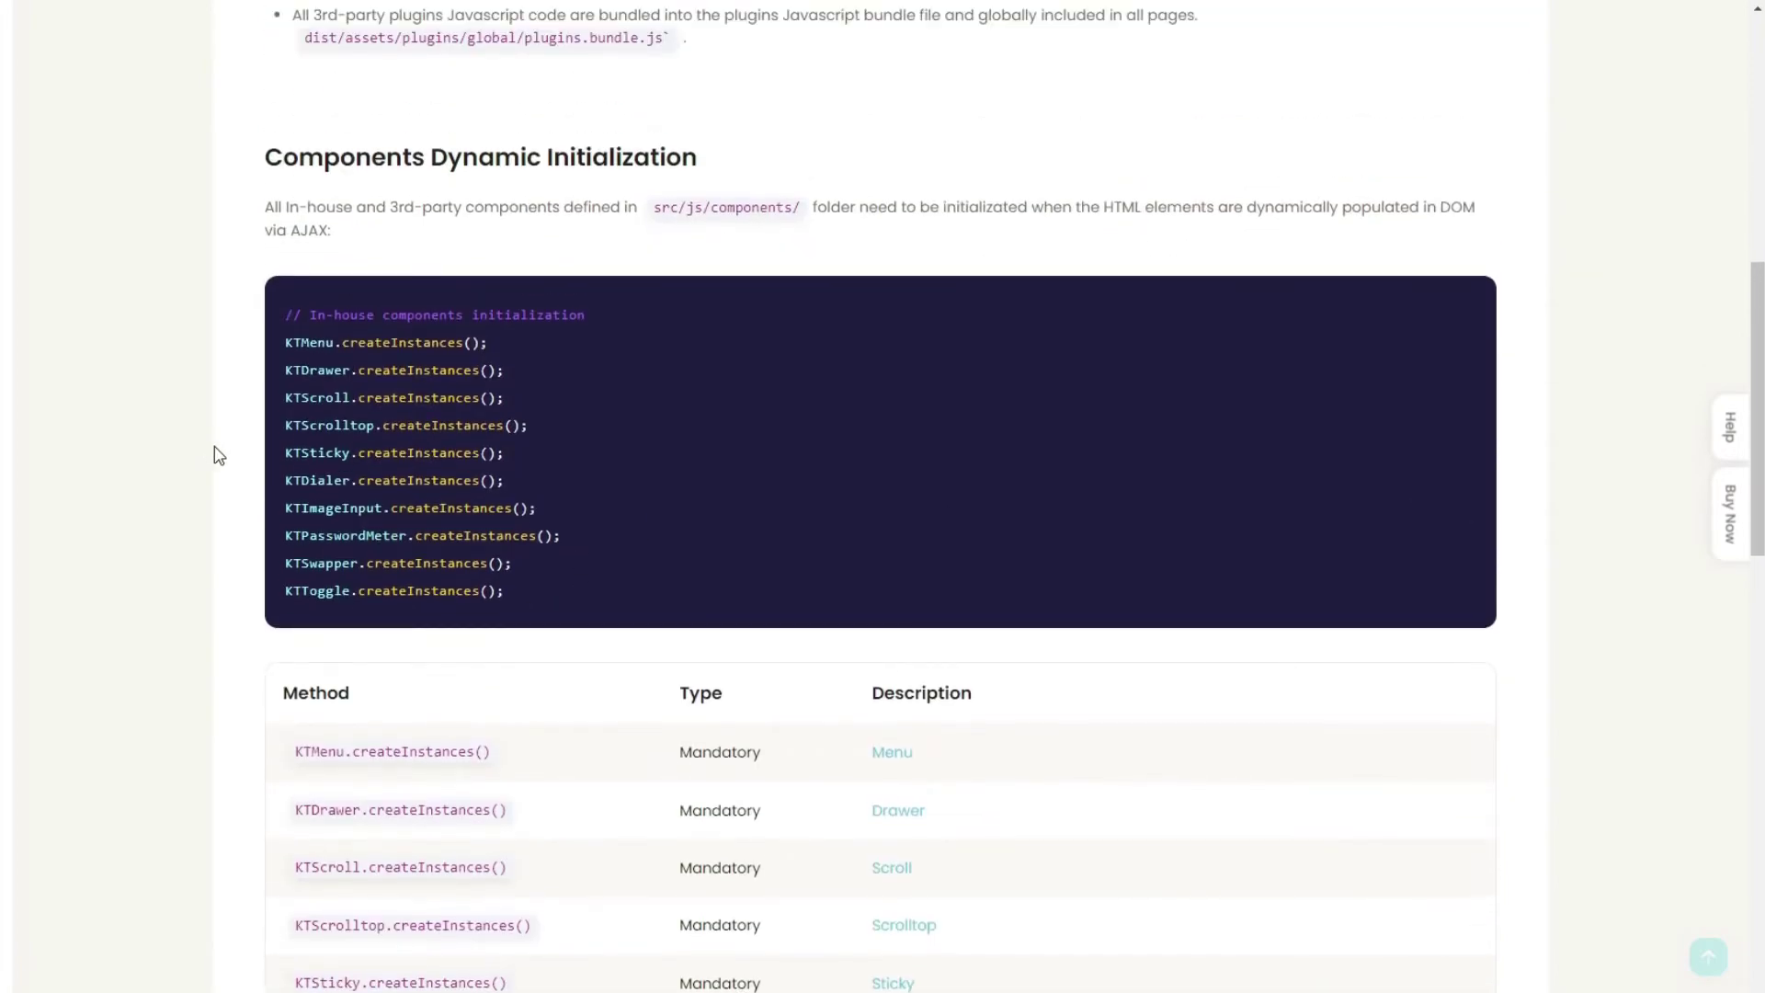
pyautogui.scroll(-1, 236, 437)
pyautogui.scroll(-3, 236, 435)
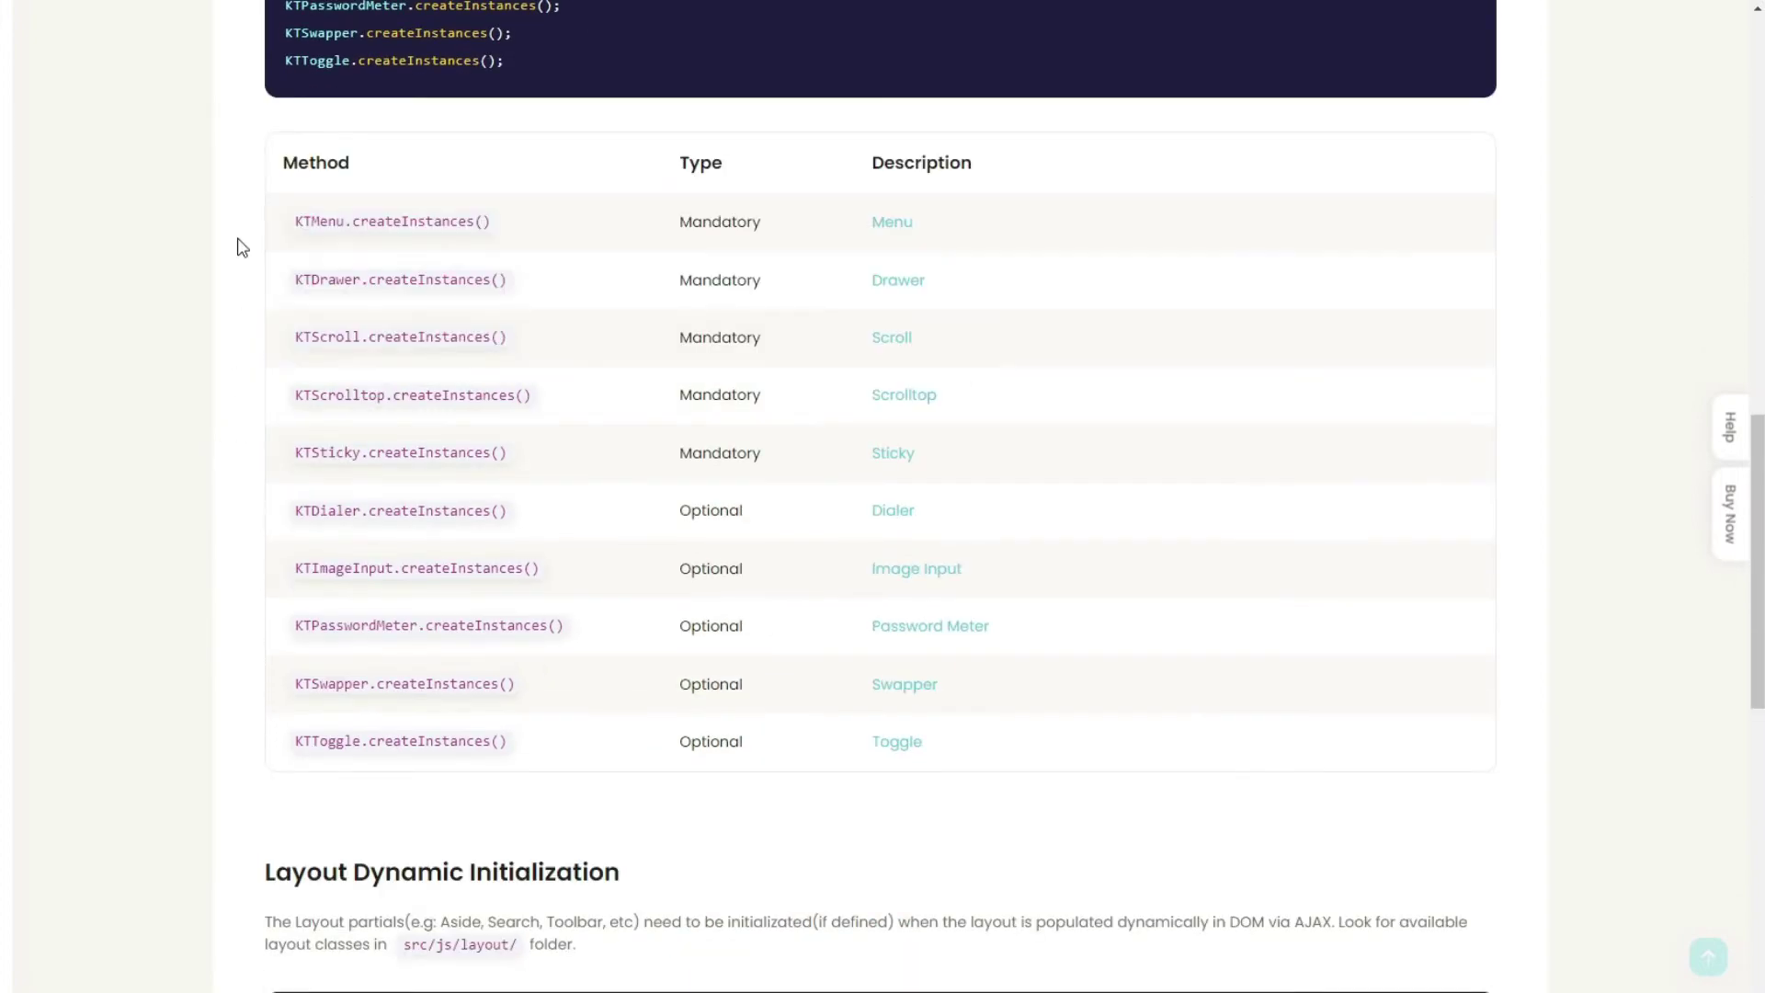
pyautogui.scroll(-2, 142, 512)
pyautogui.scroll(-3, 148, 480)
pyautogui.scroll(-2, 186, 422)
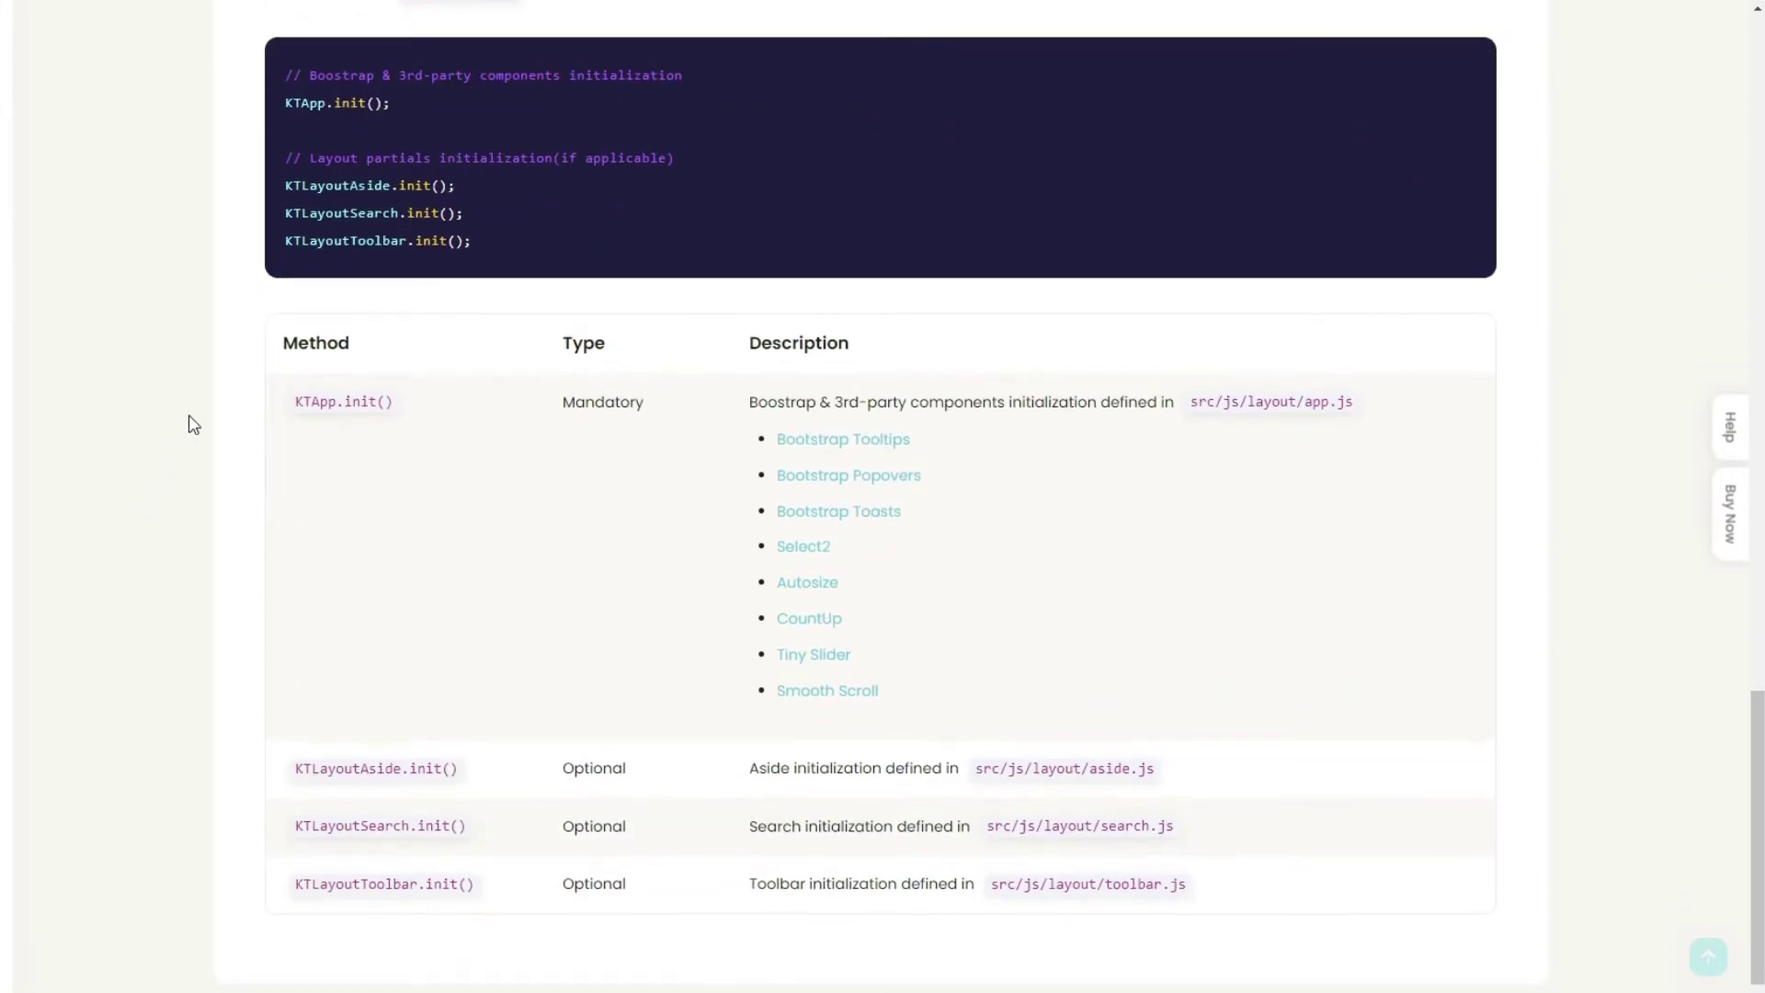
pyautogui.scroll(-1, 216, 424)
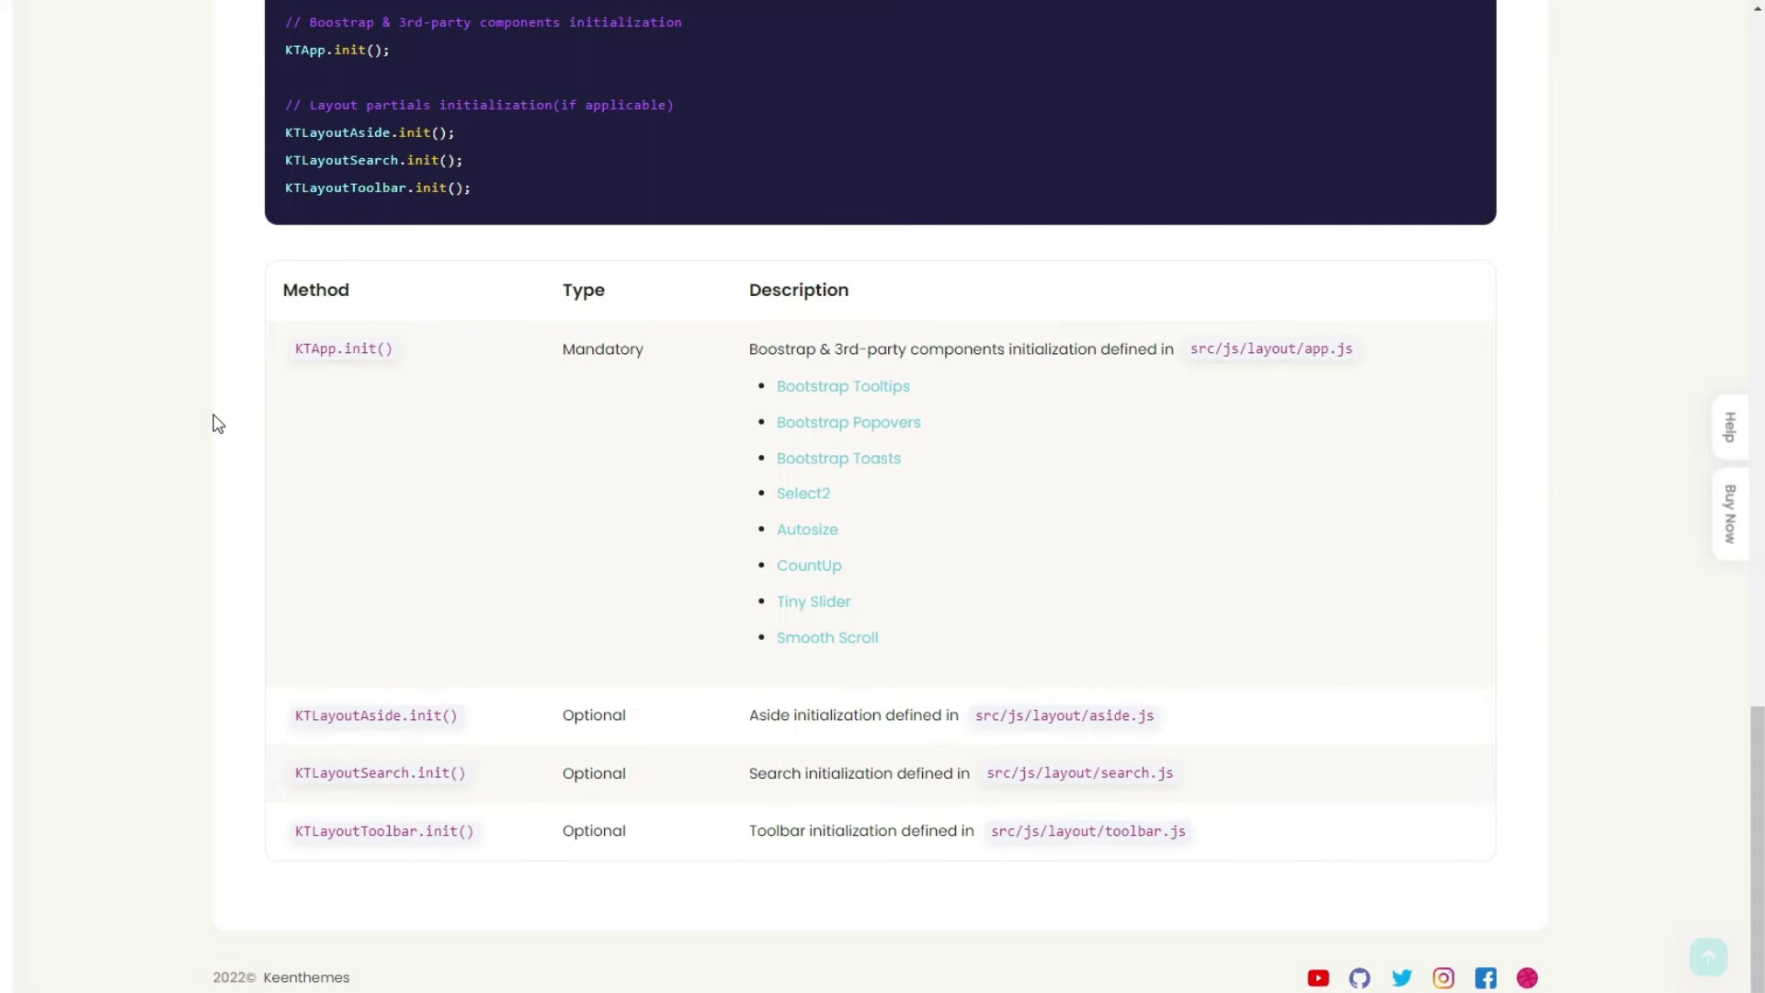